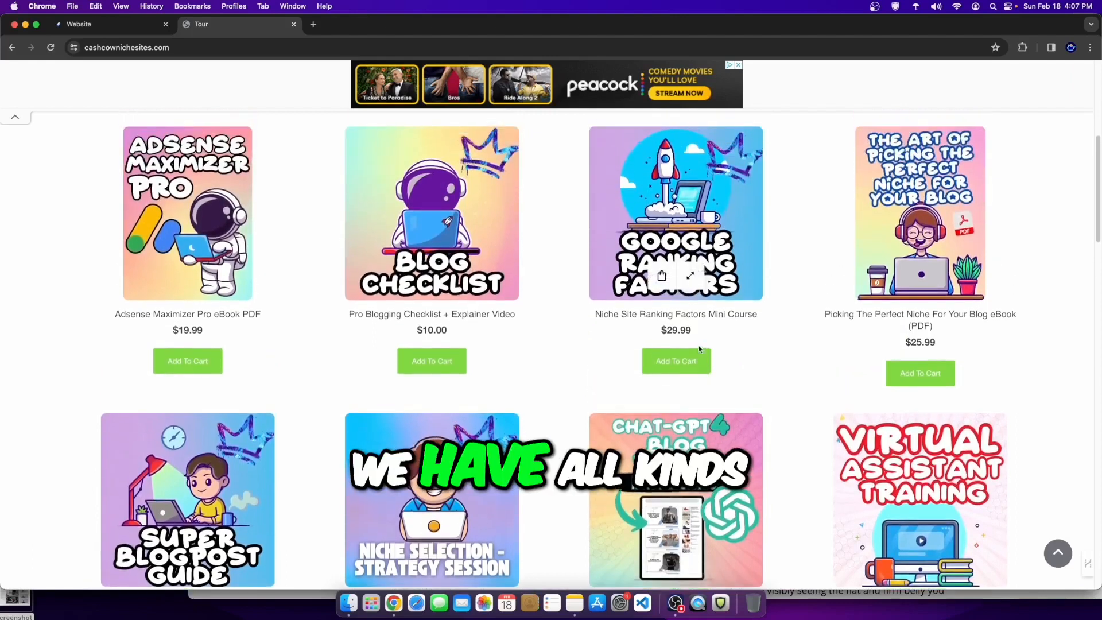
scroll(670, 425, "up", 1)
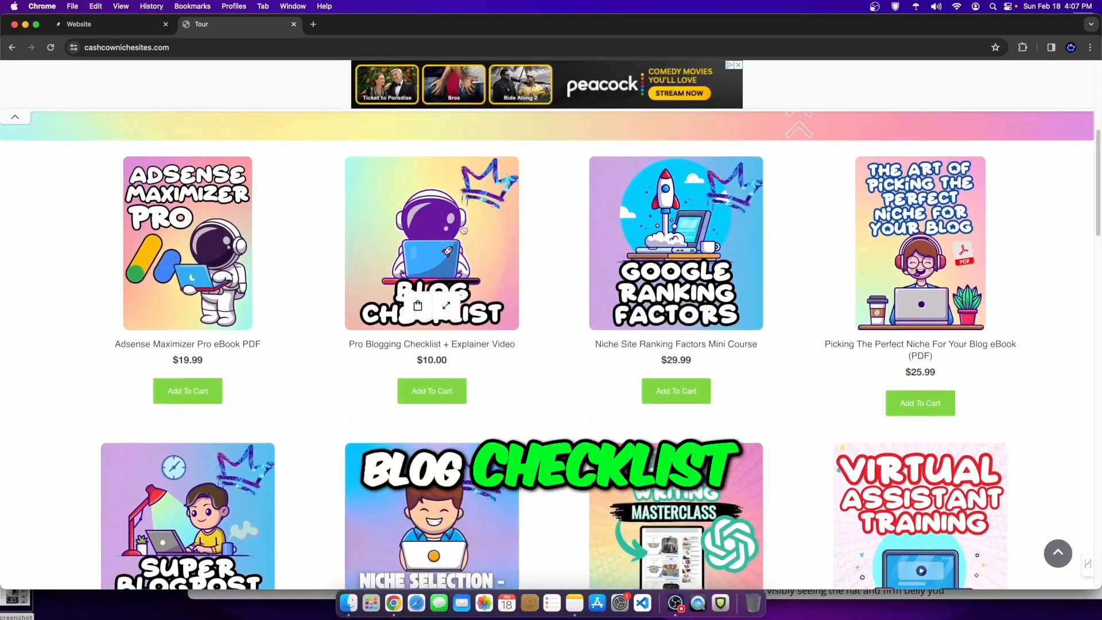
Step: Open the 'How To Burn Fat Faster!' post from the blog post list
scroll(460, 241, "down", 6)
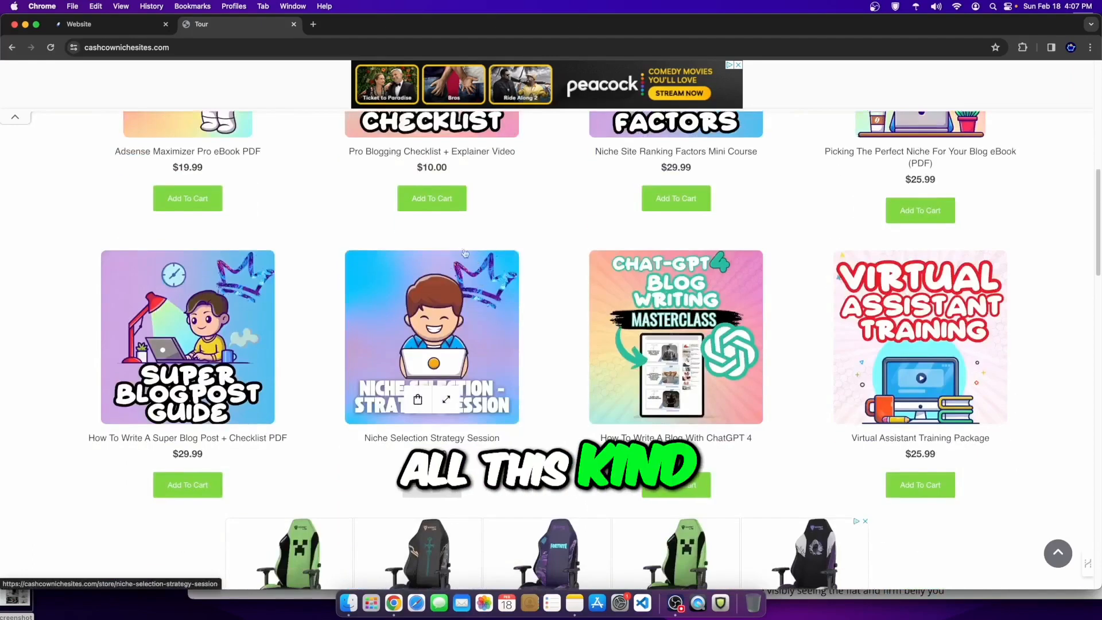
left_click(101, 23)
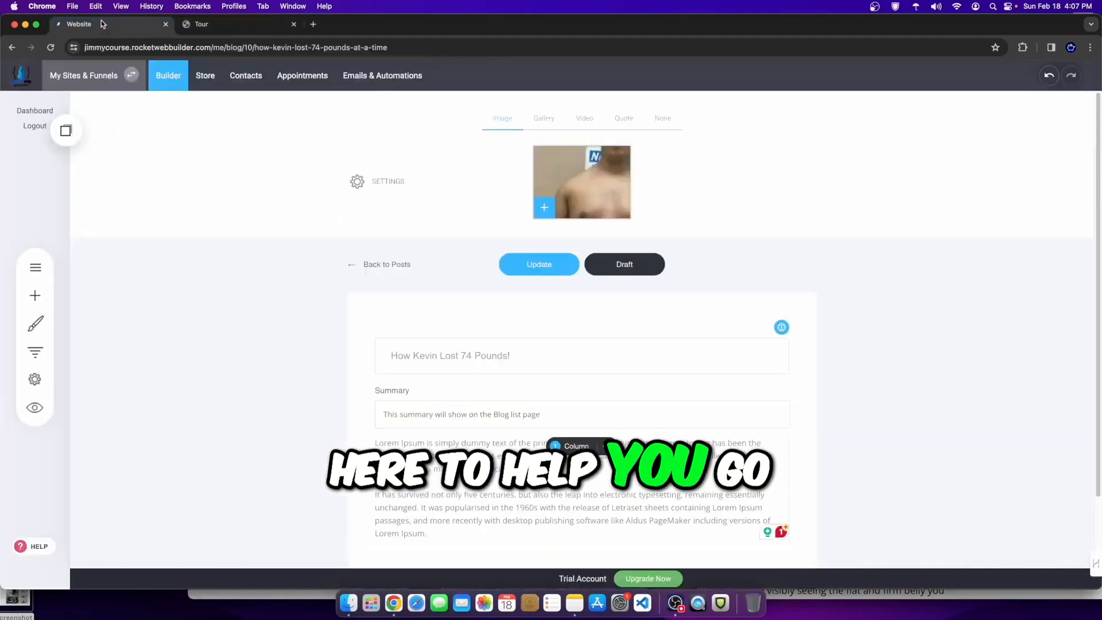
left_click(356, 264)
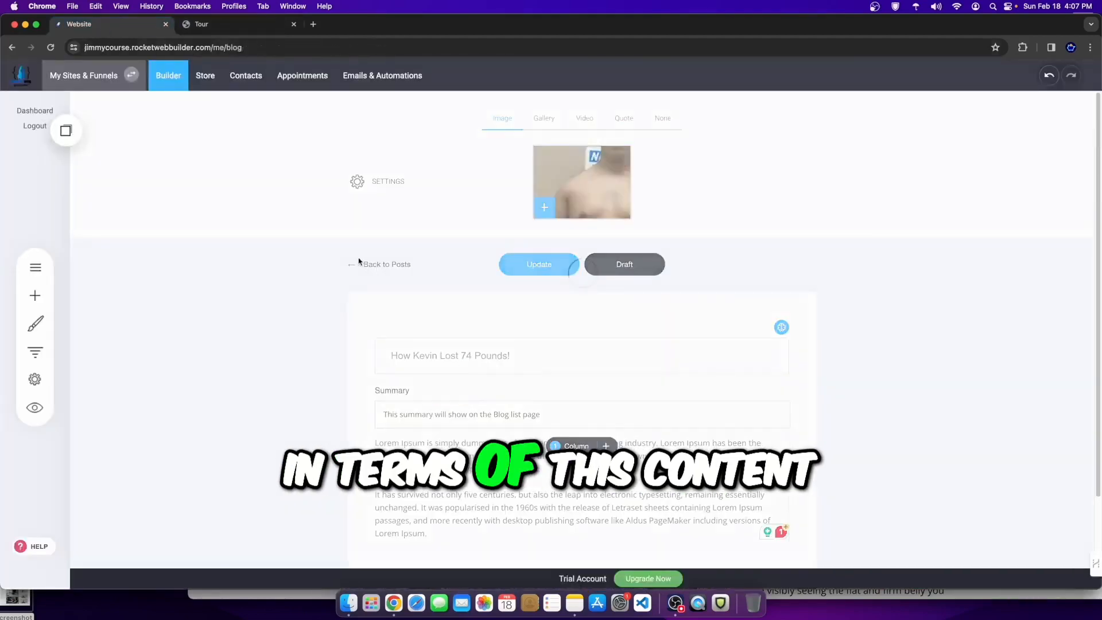
left_click(701, 301)
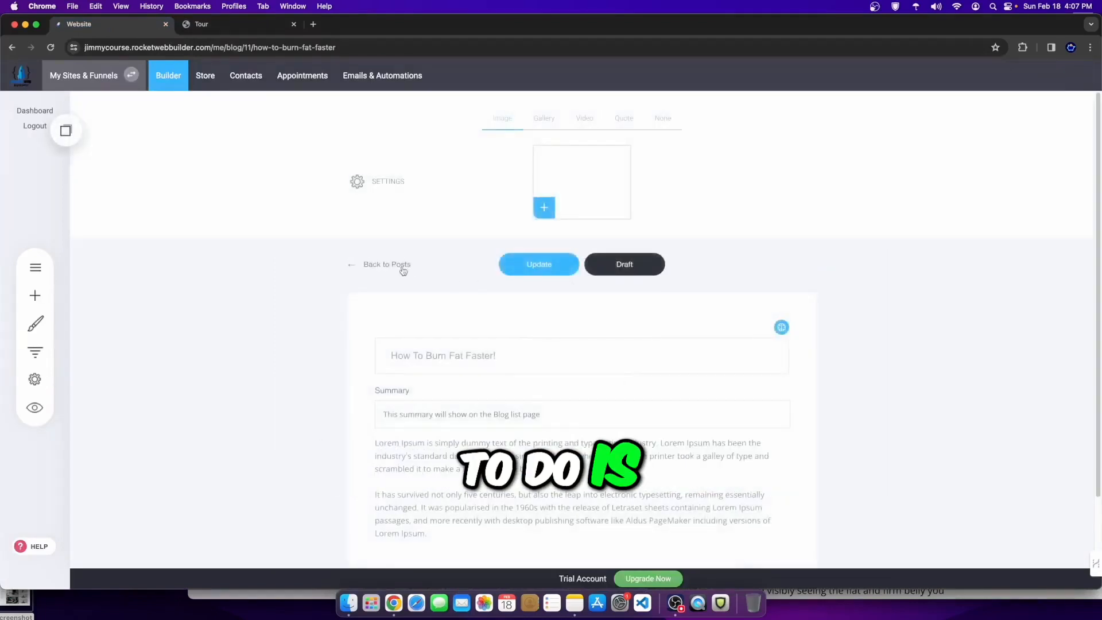
left_click(408, 270)
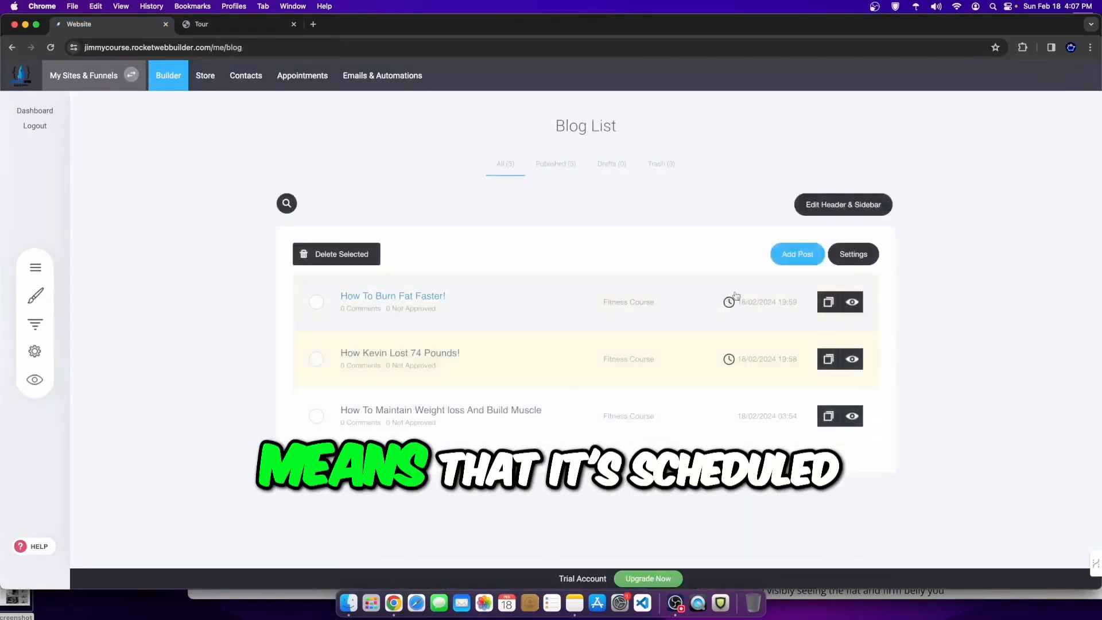
left_click(507, 301)
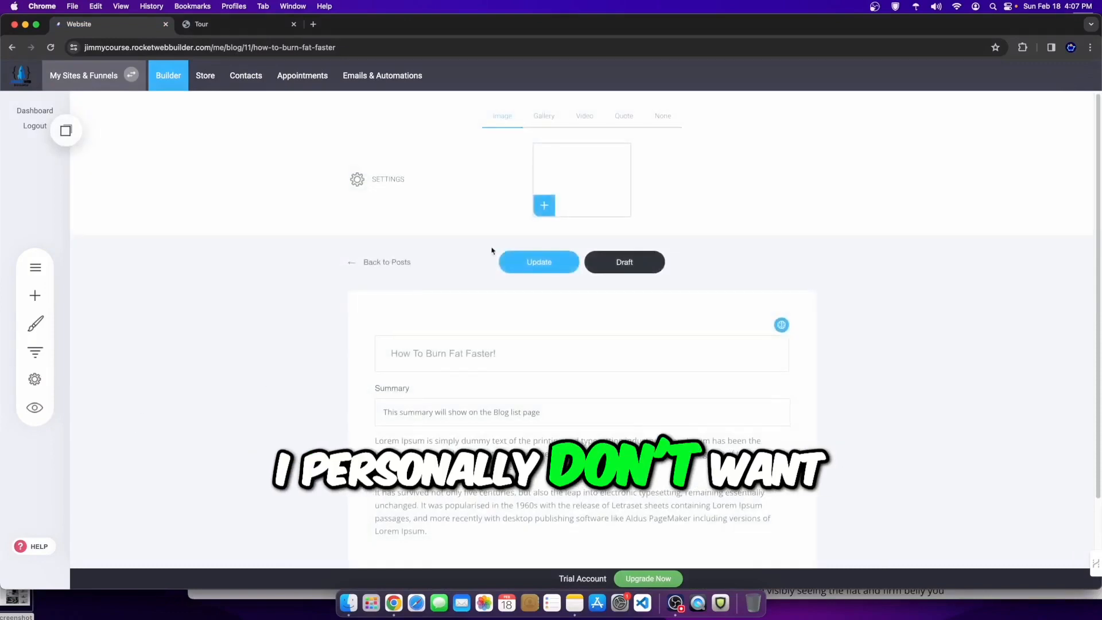
Step: Redate the post to now (18/02/2024 16:07), update it, then open 'How Kevin Lost 74 Pounds!'
left_click(379, 179)
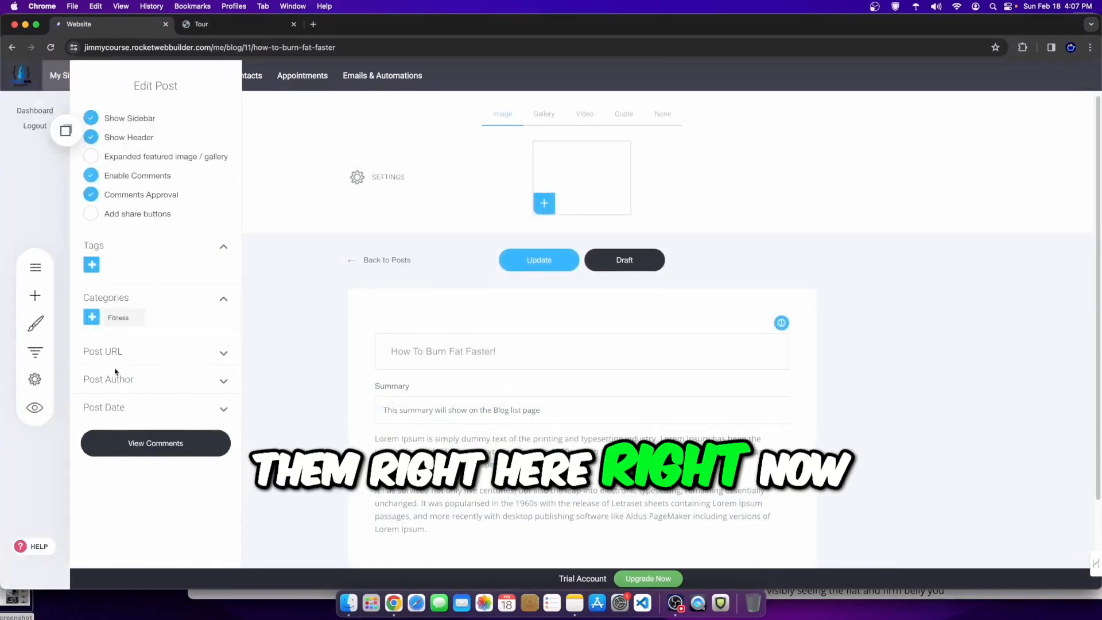
left_click(141, 409)
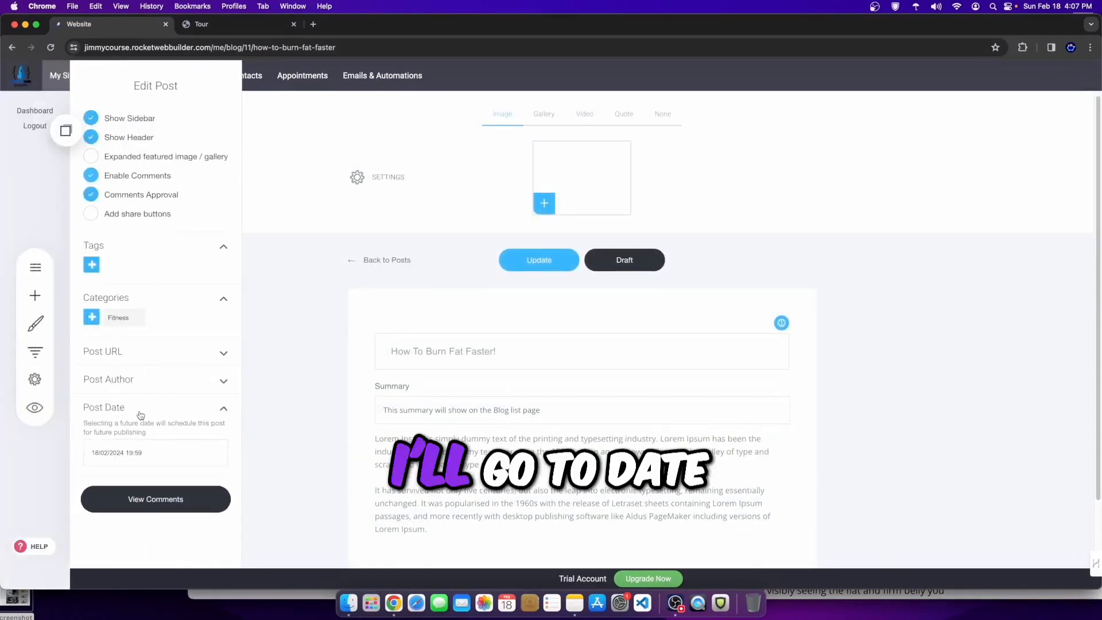
left_click(141, 452)
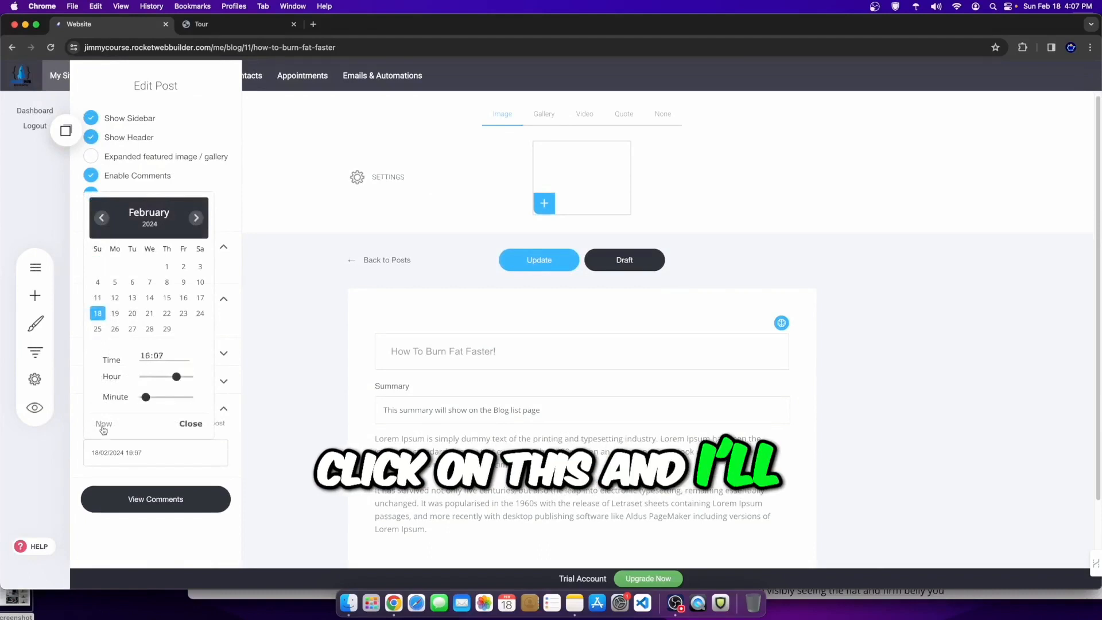
left_click(310, 373)
left_click(528, 265)
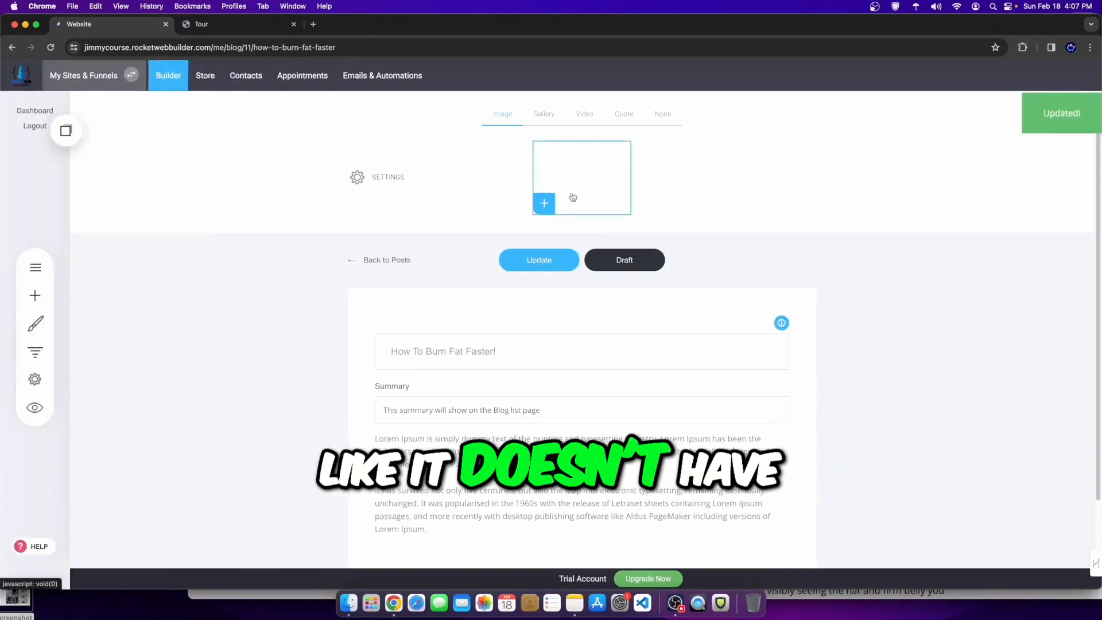
left_click(366, 264)
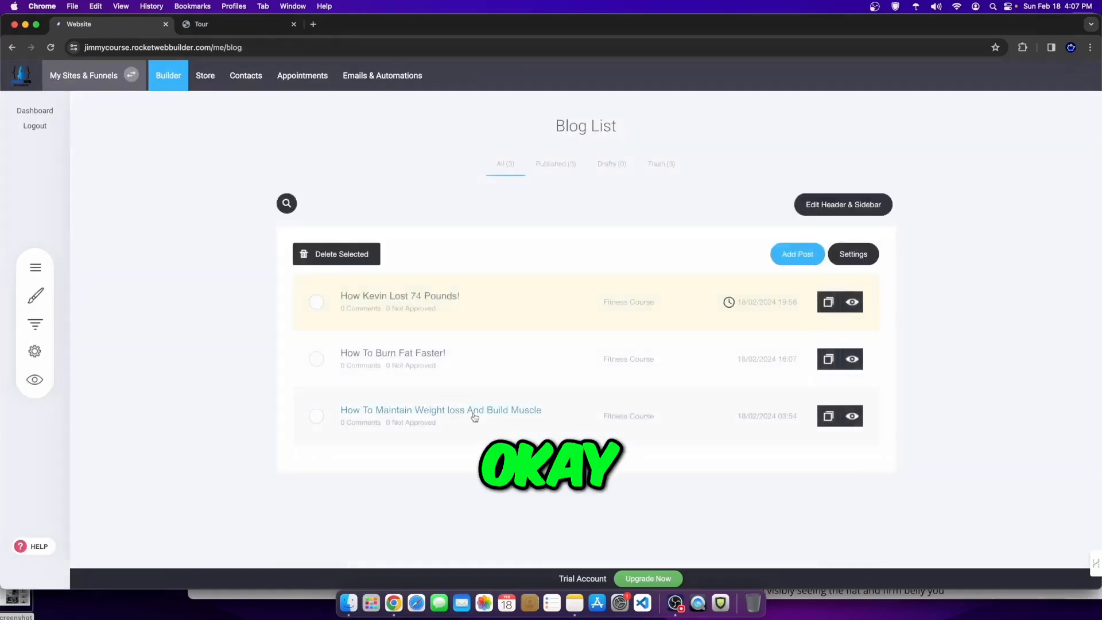
left_click(433, 318)
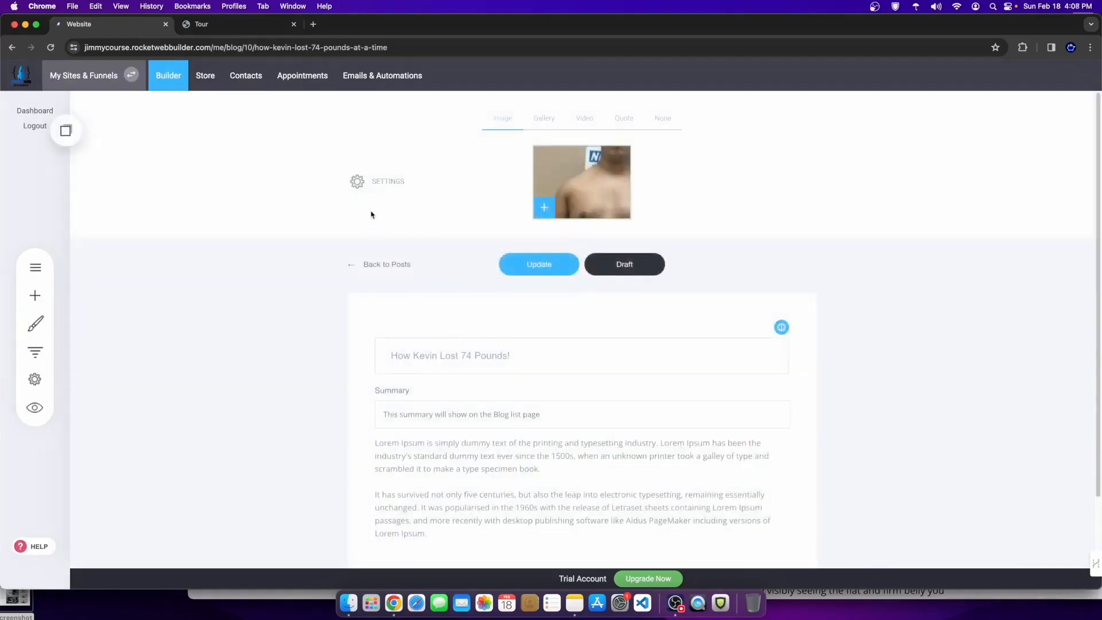
Step: Redate 'How Kevin Lost 74 Pounds!' to now (18/02/2024 16:08), update it and return to the post list
left_click(357, 181)
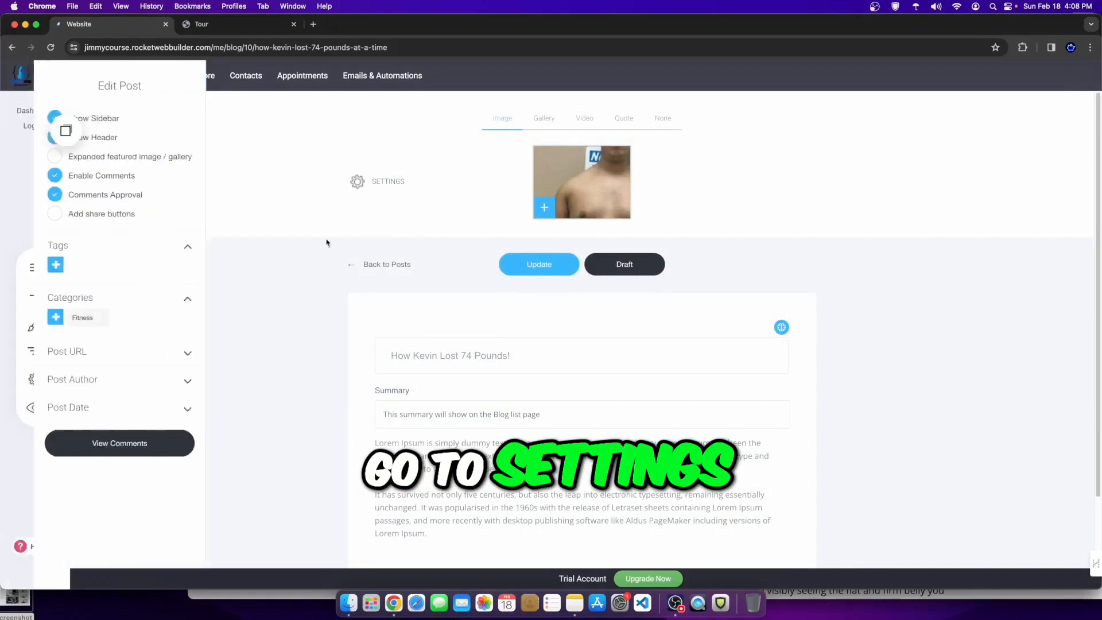
left_click(126, 413)
left_click(122, 452)
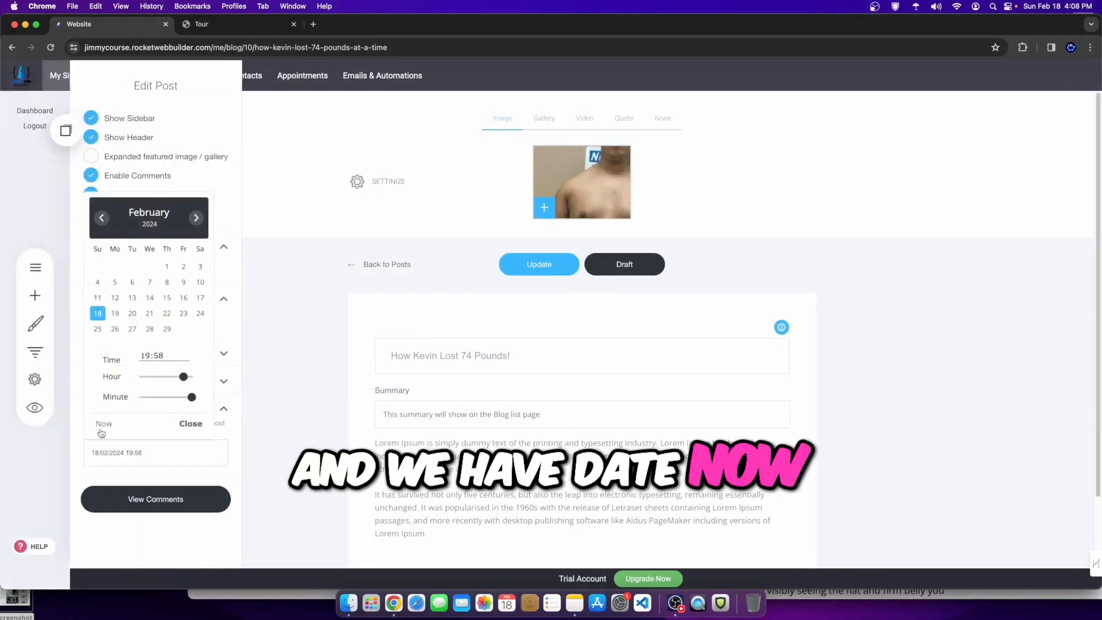
left_click(485, 333)
left_click(375, 263)
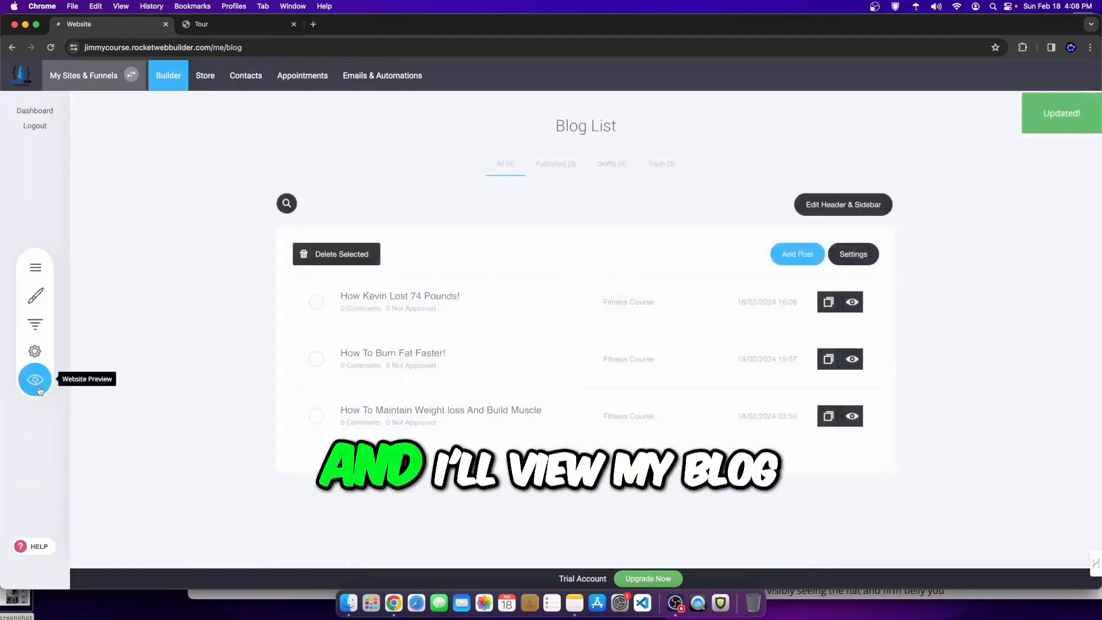
left_click(36, 380)
scroll(140, 419, "down", 4)
scroll(321, 459, "down", 7)
scroll(615, 354, "up", 10)
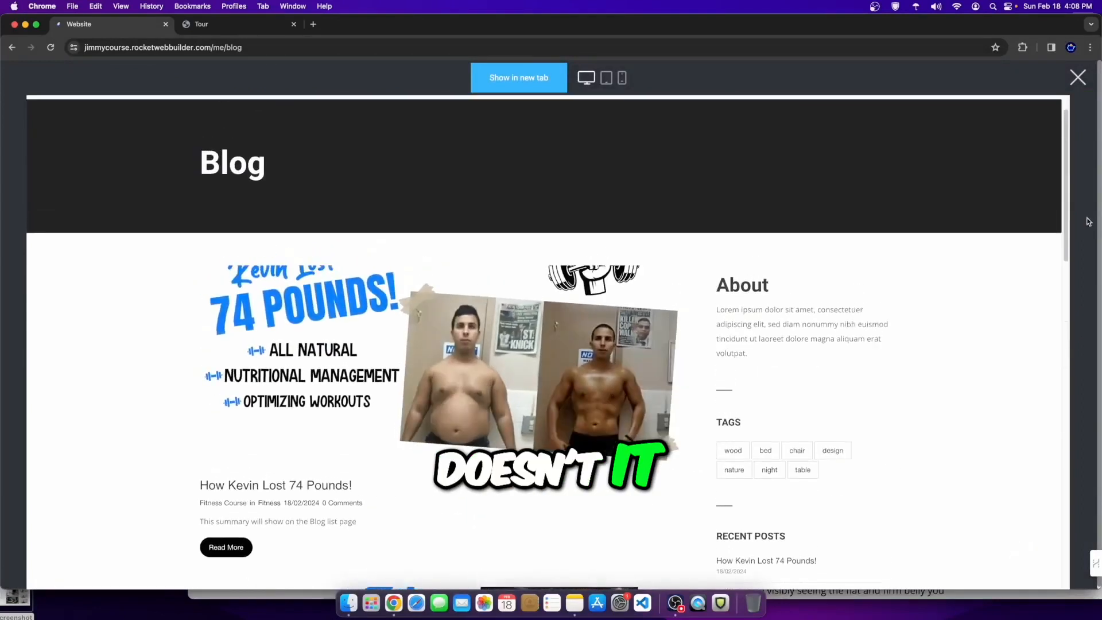
left_click(1080, 81)
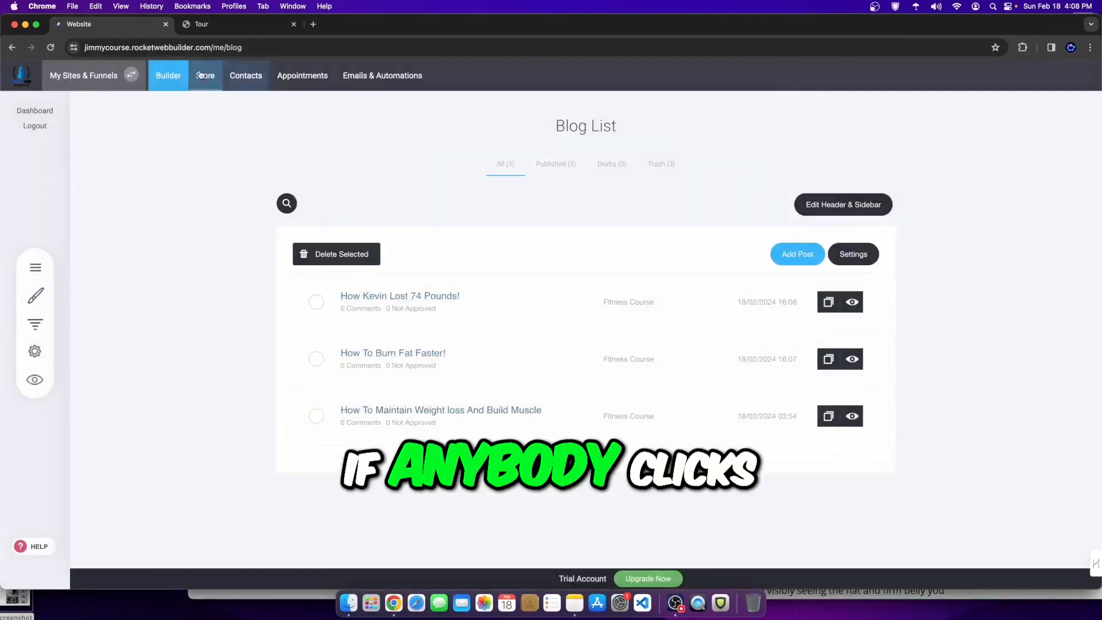
Step: Preview the website's Blog page from the Builder, then close the preview
left_click(169, 76)
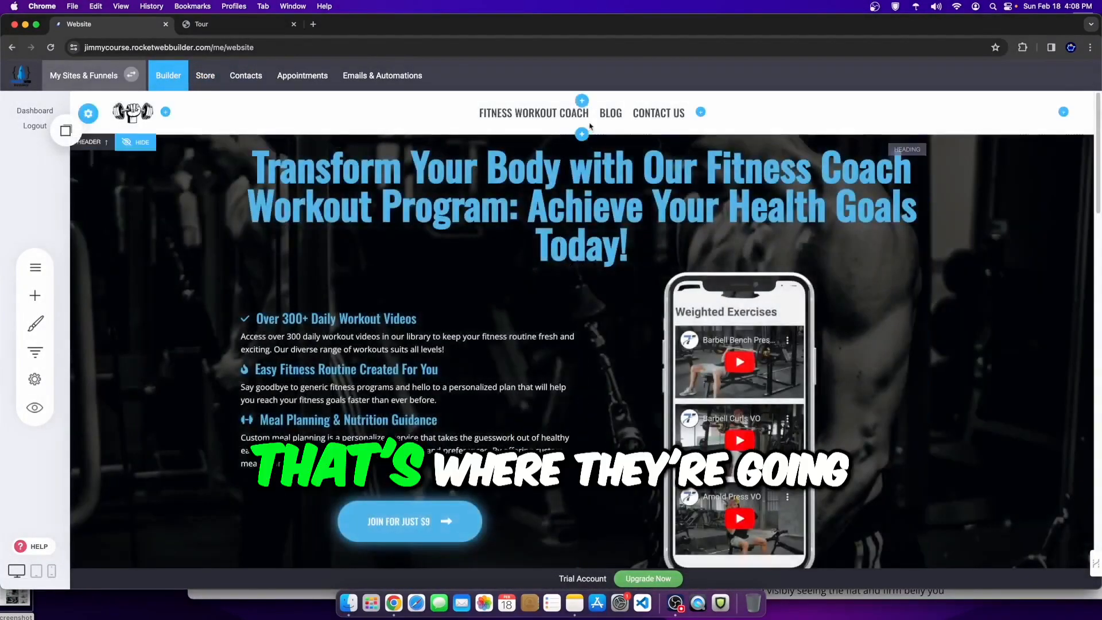
left_click(34, 407)
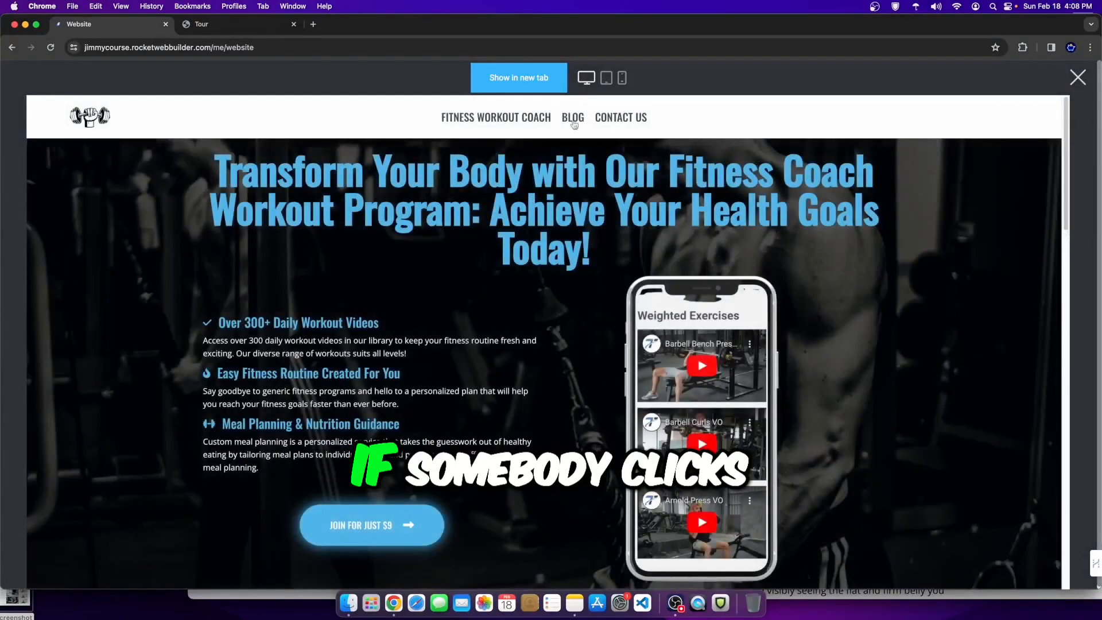
left_click(574, 118)
scroll(439, 415, "down", 5)
scroll(439, 415, "down", 5)
scroll(497, 392, "up", 8)
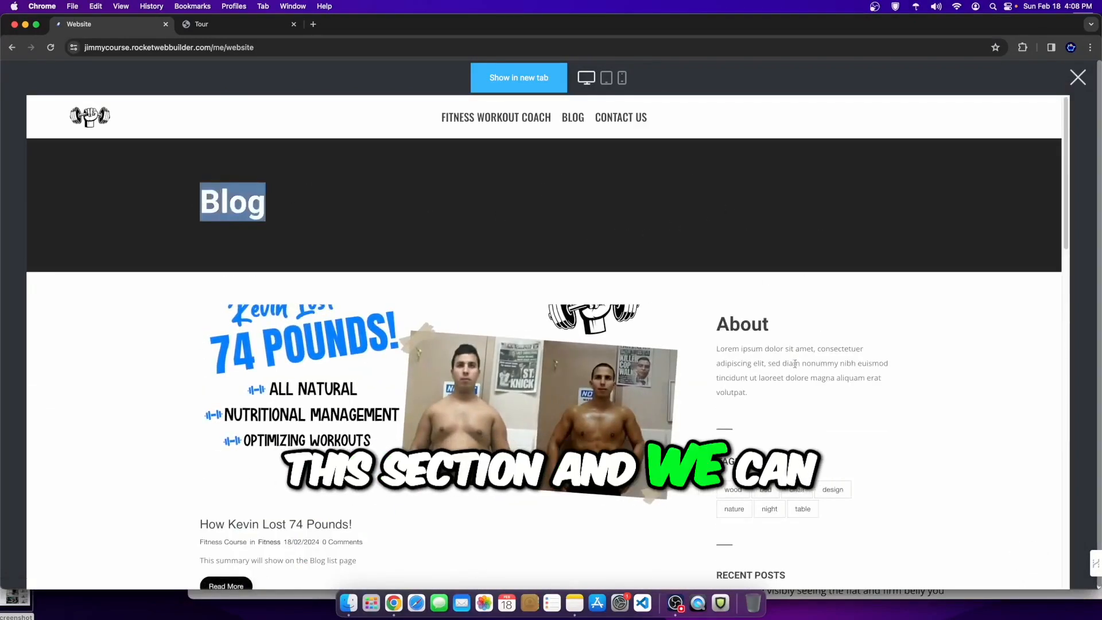
left_click(1078, 77)
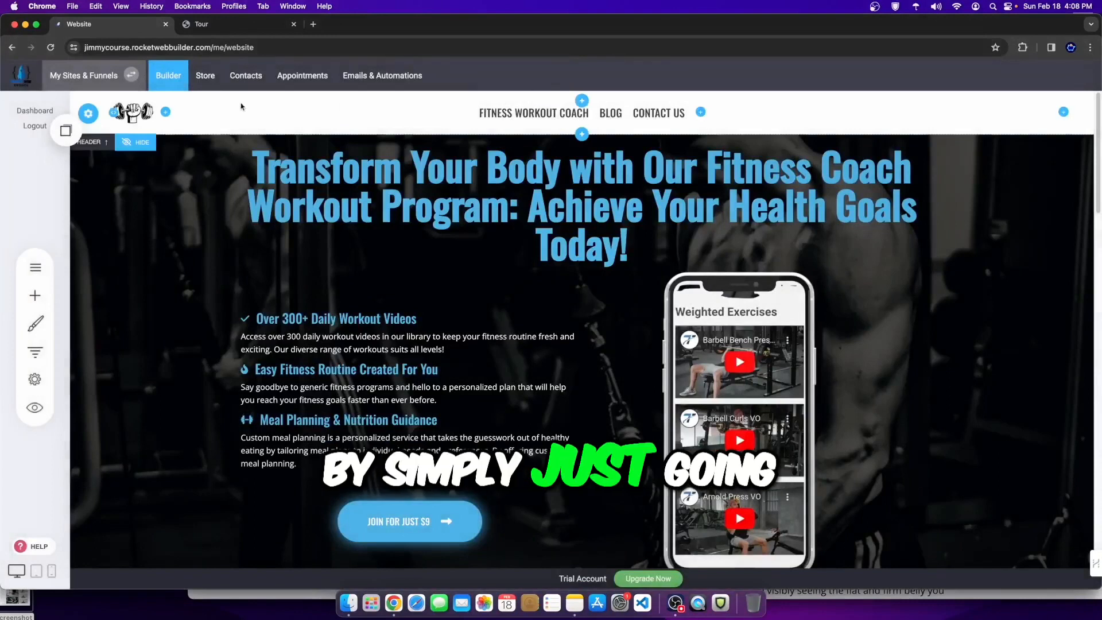
Step: Open the BLOG page's Edit Header & Sidebar editor from Pages & Popups
left_click(48, 267)
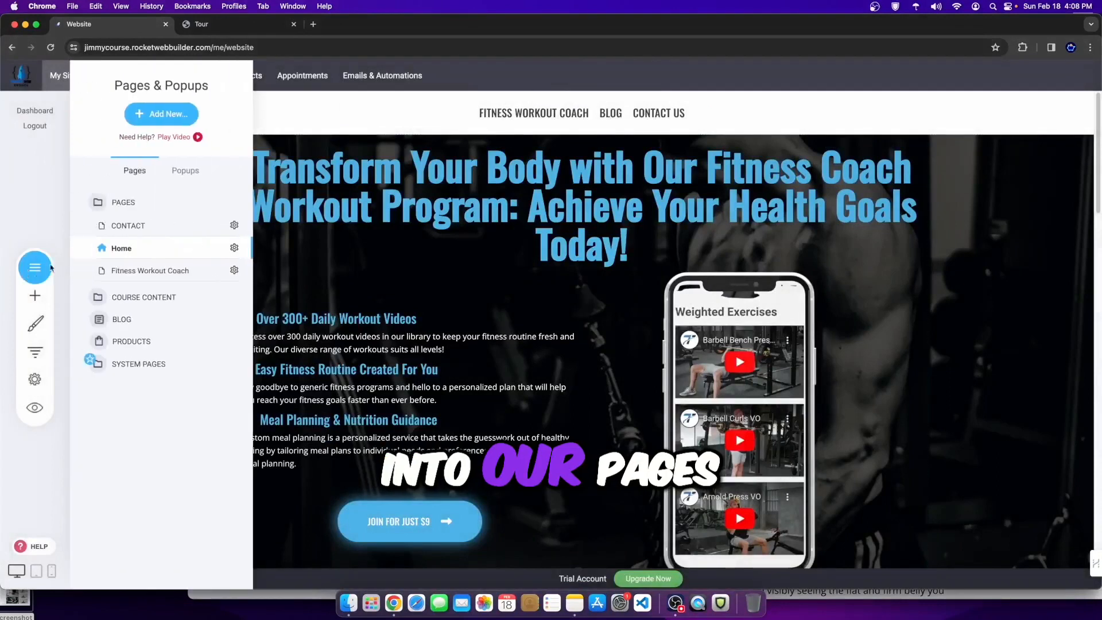
left_click(121, 318)
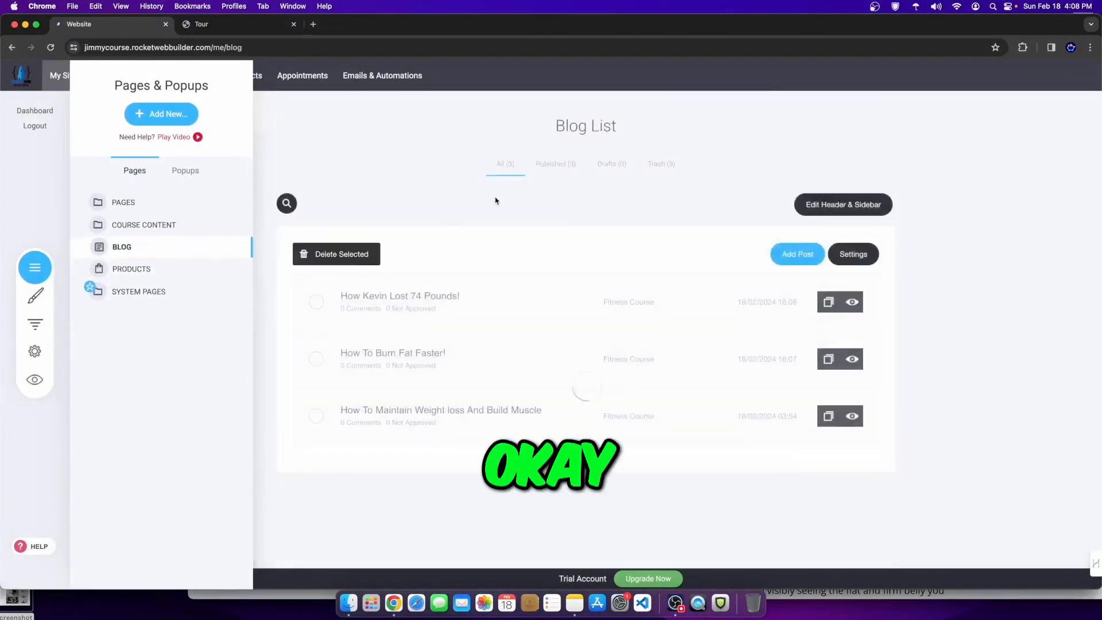
left_click(848, 206)
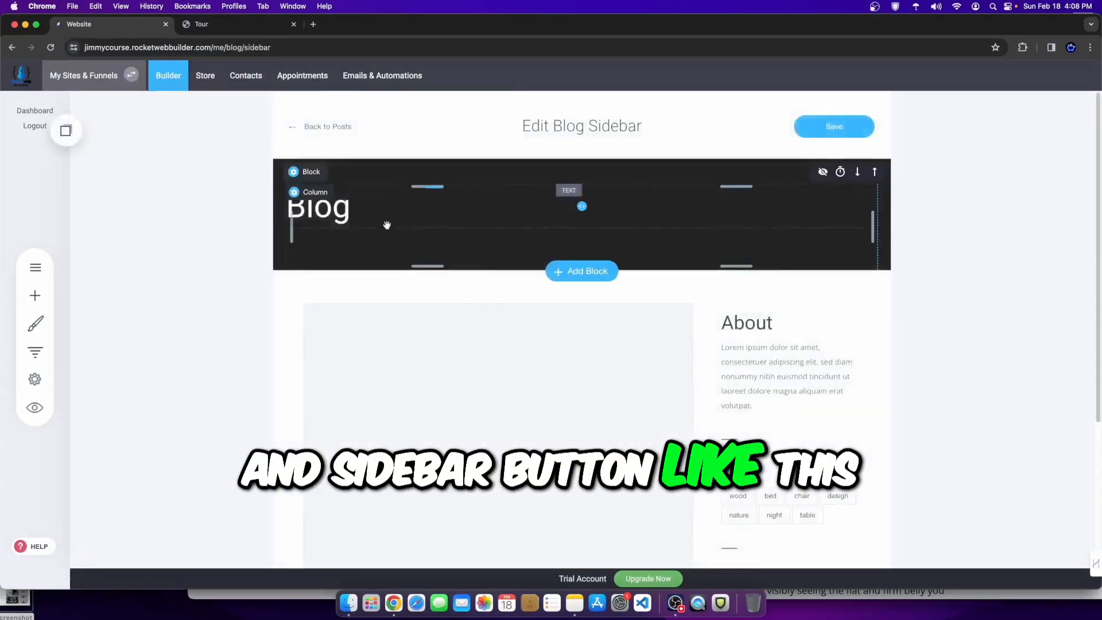
Step: Set the header container background to white and delete the Blog heading
left_click(301, 171)
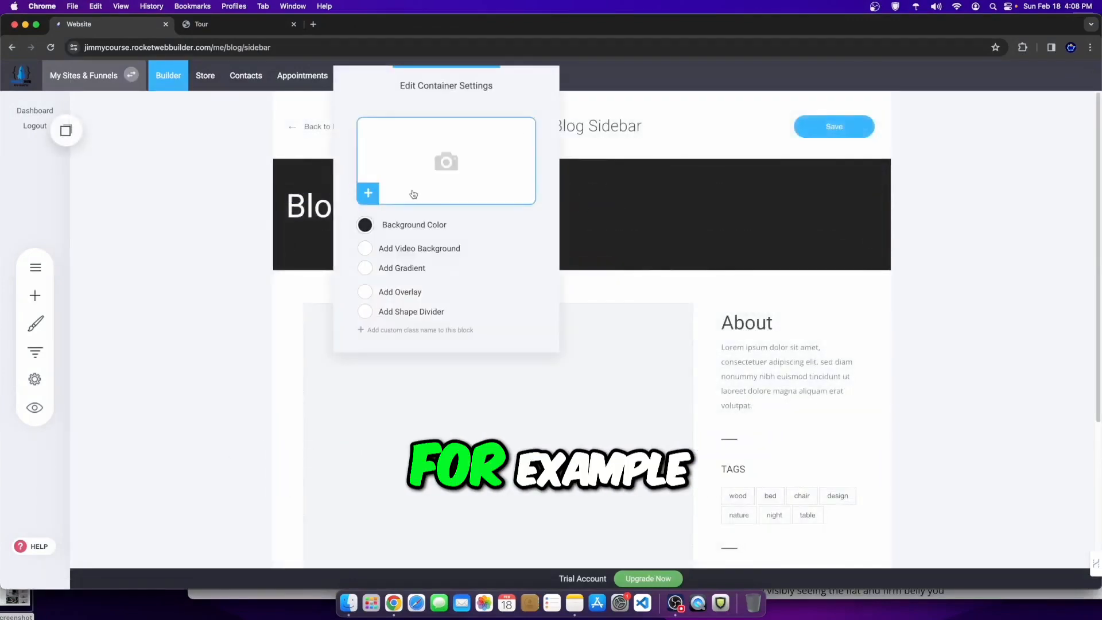
left_click(365, 228)
left_click_drag(432, 284, 333, 204)
left_click(652, 224)
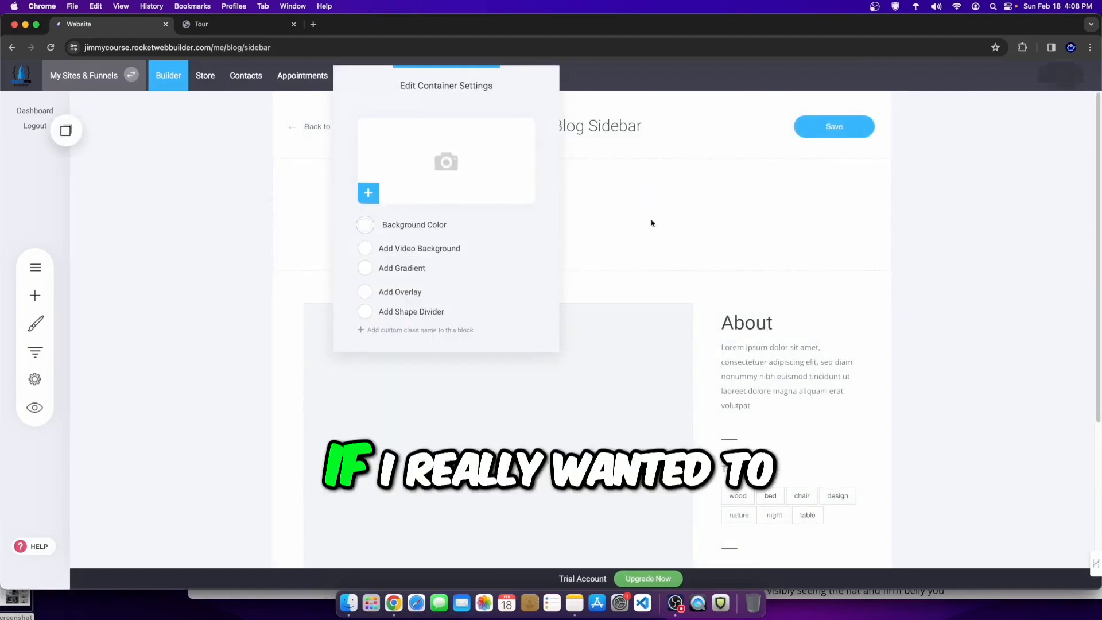
left_click(652, 223)
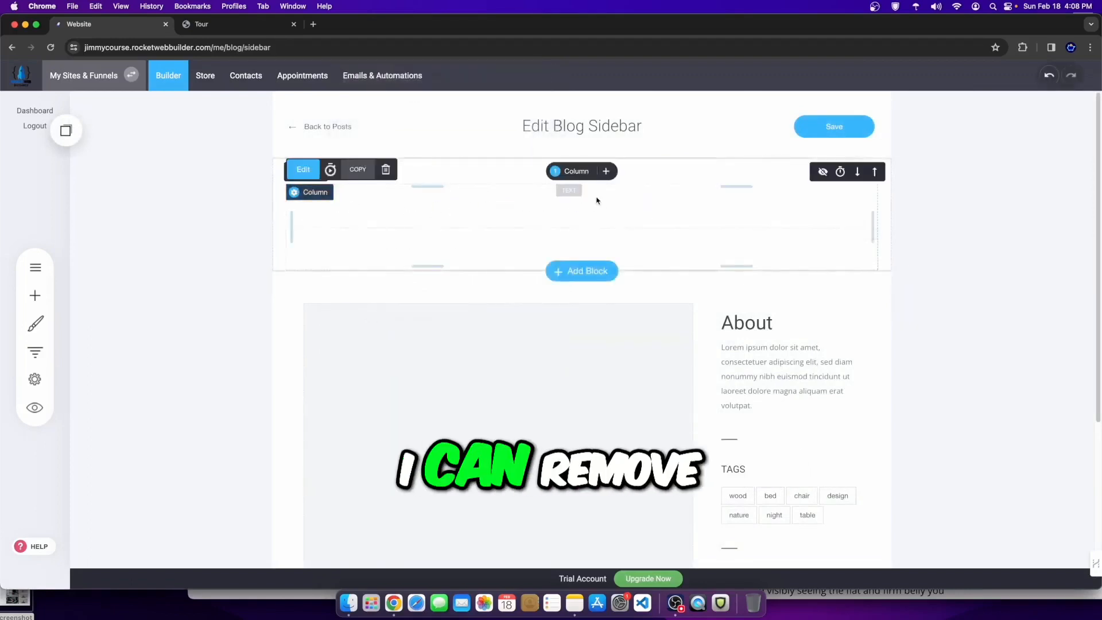
left_click(402, 205)
left_click_drag(402, 206, 283, 206)
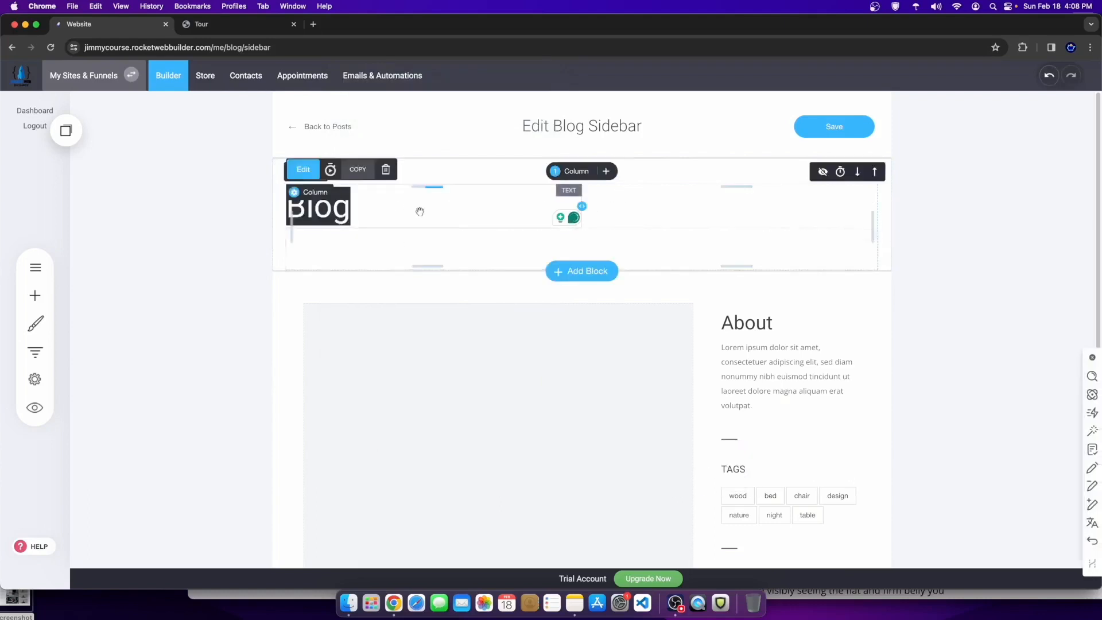
left_click(385, 169)
left_click(588, 302)
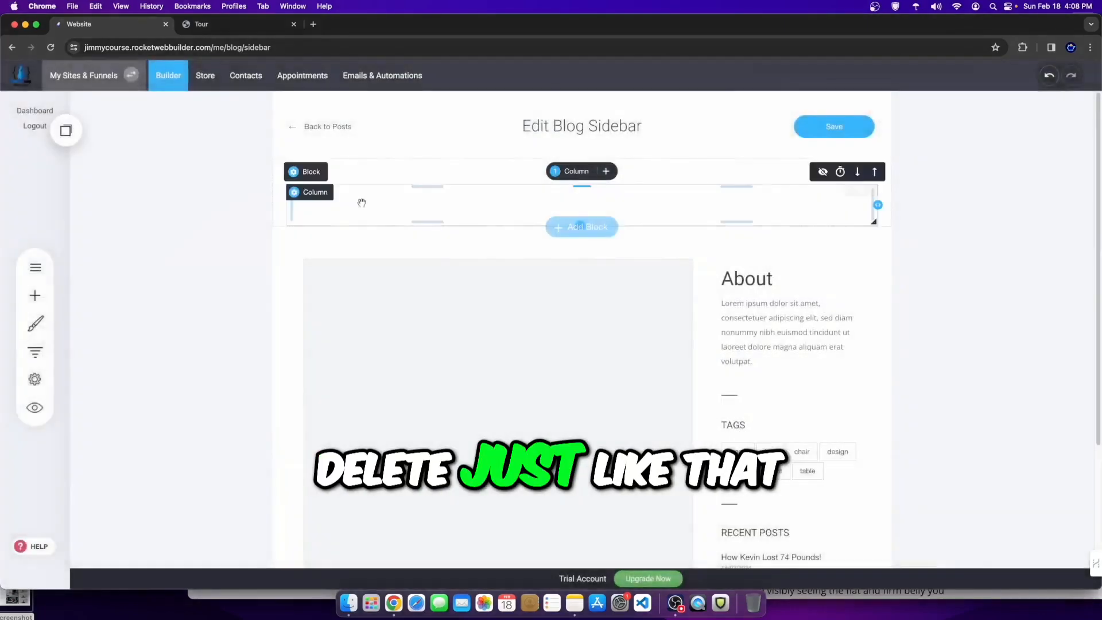
Step: Apply the kettlebell-and-apple pattern as the header background and delete the header's spacer
left_click(310, 169)
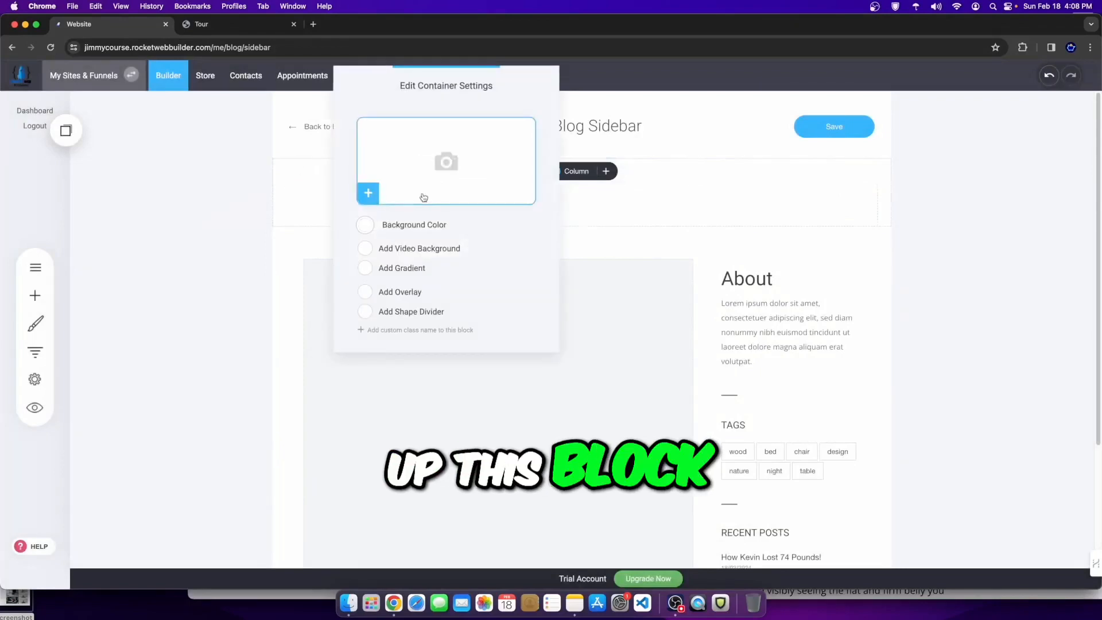
left_click(396, 184)
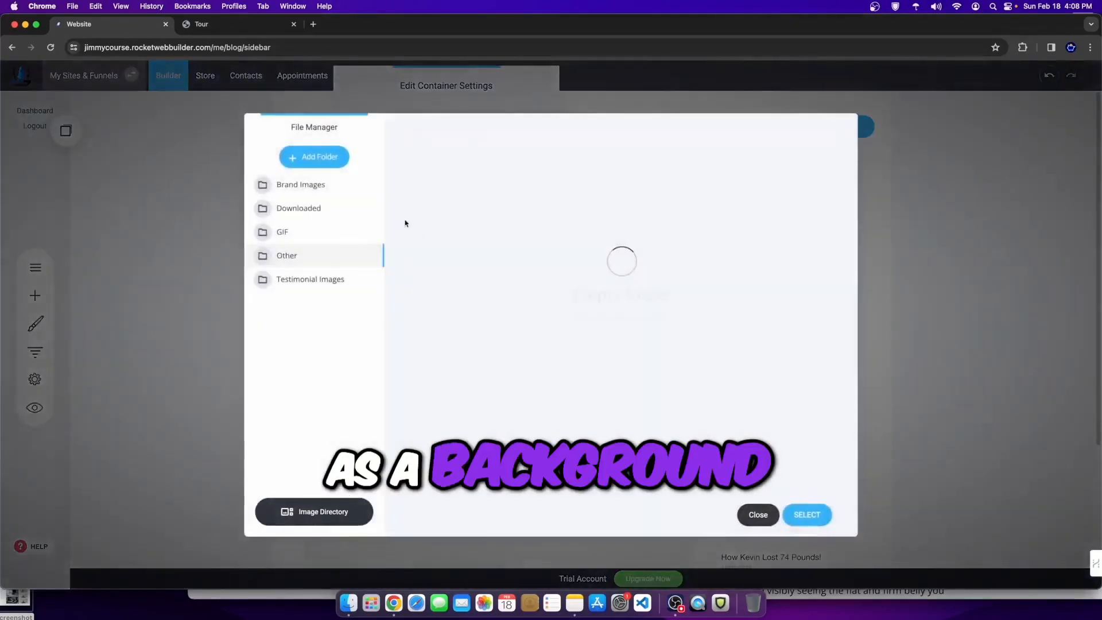
left_click(804, 513)
left_click(849, 258)
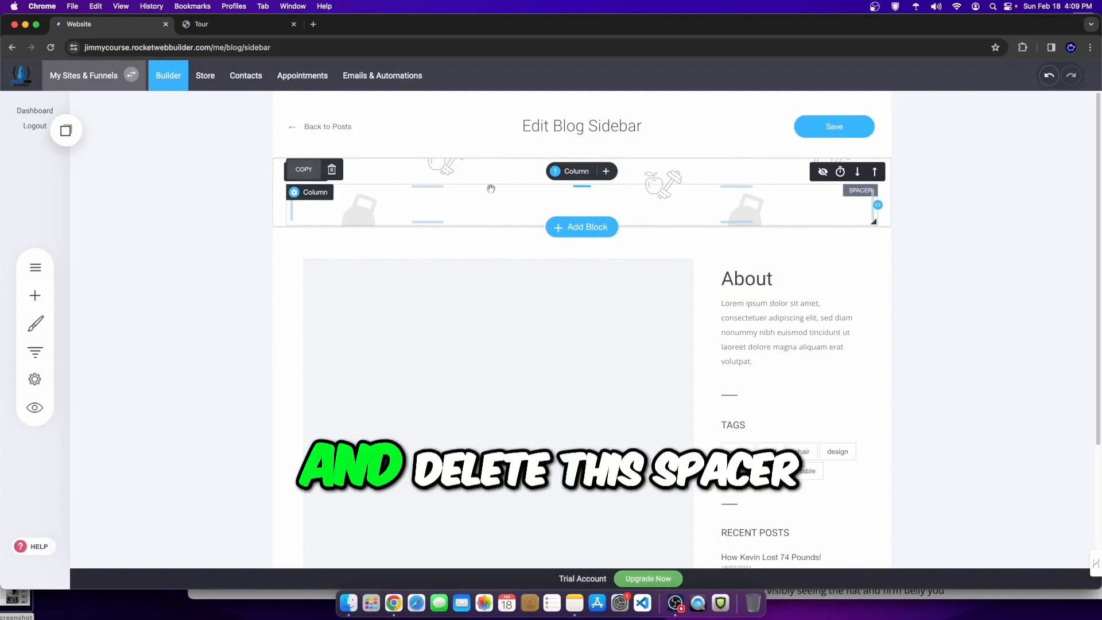
left_click(331, 169)
left_click(594, 303)
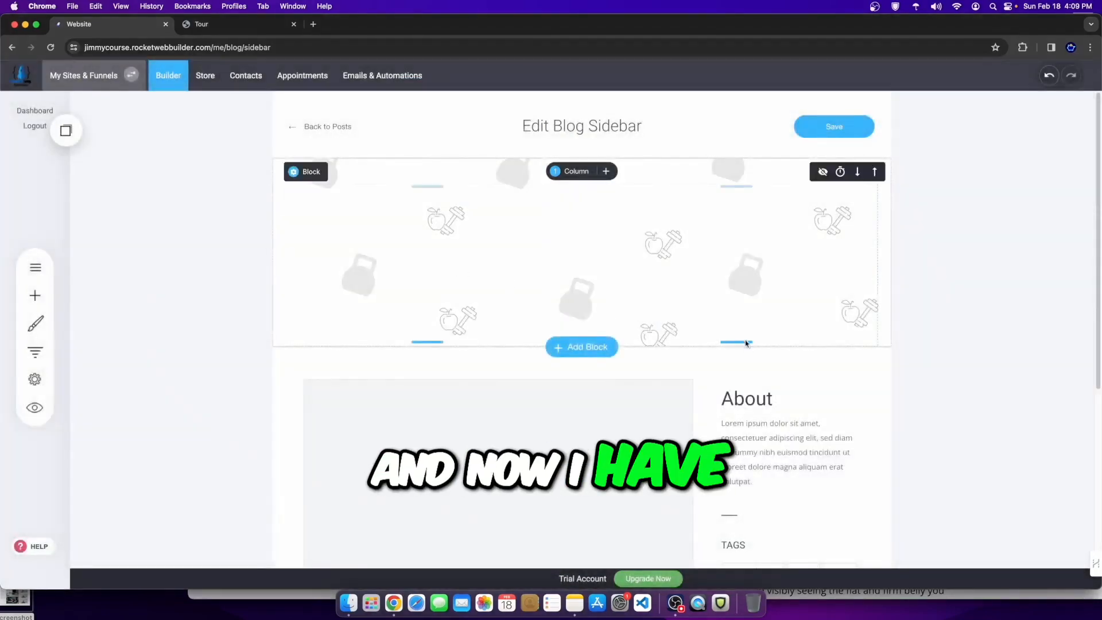
Step: Add a heading widget to the header reading 'FITNESS COACHING BLOG'
left_click(35, 295)
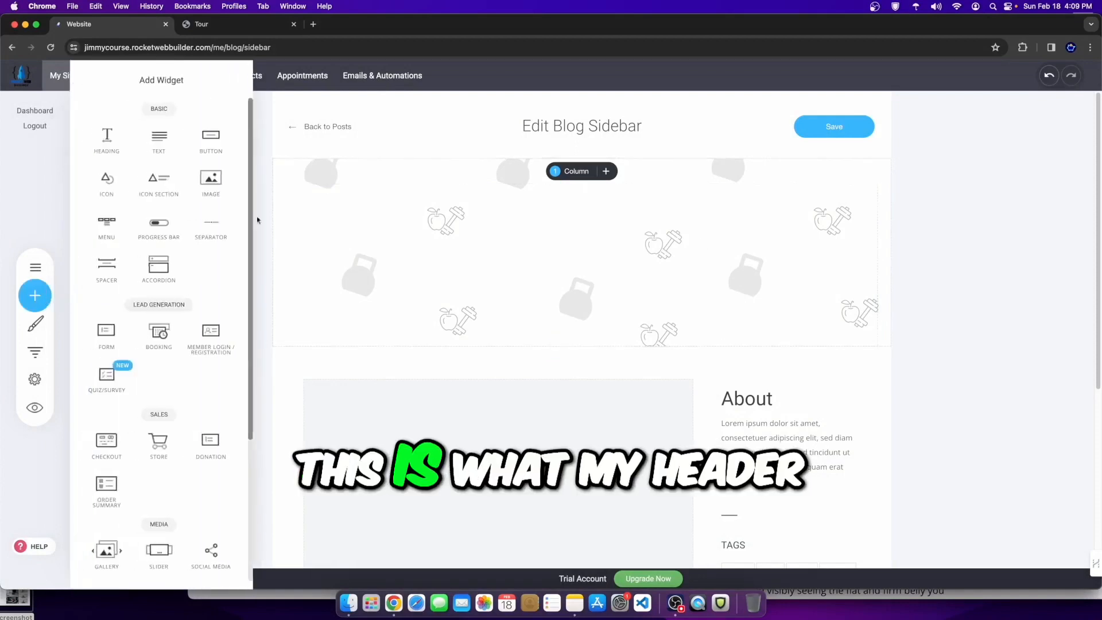
left_click_drag(109, 151, 549, 207)
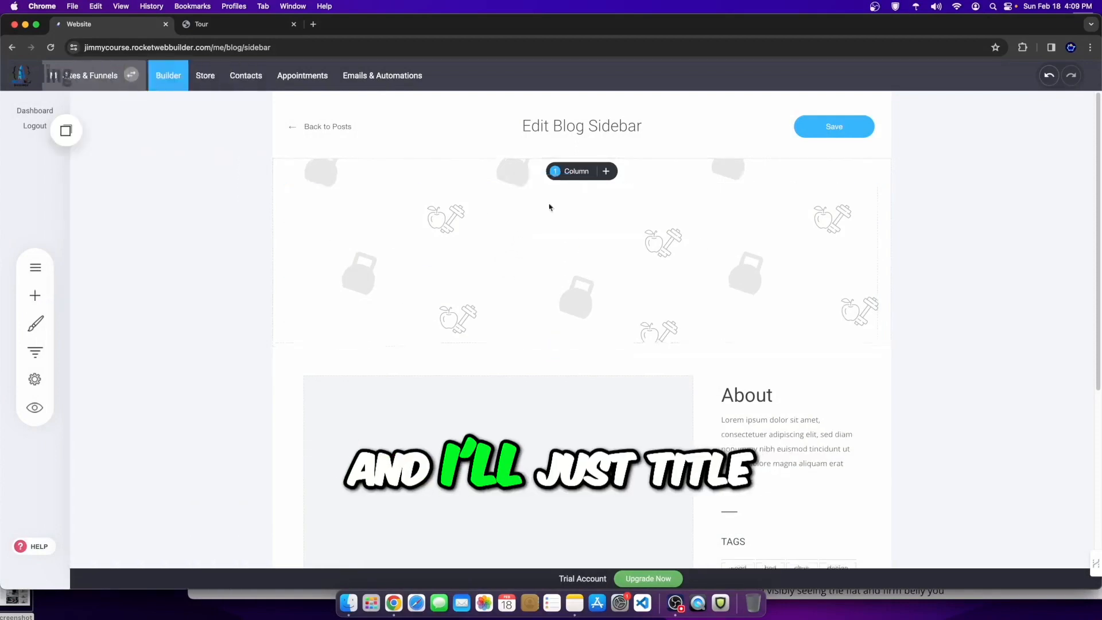
left_click(367, 196)
left_click_drag(361, 195, 233, 191)
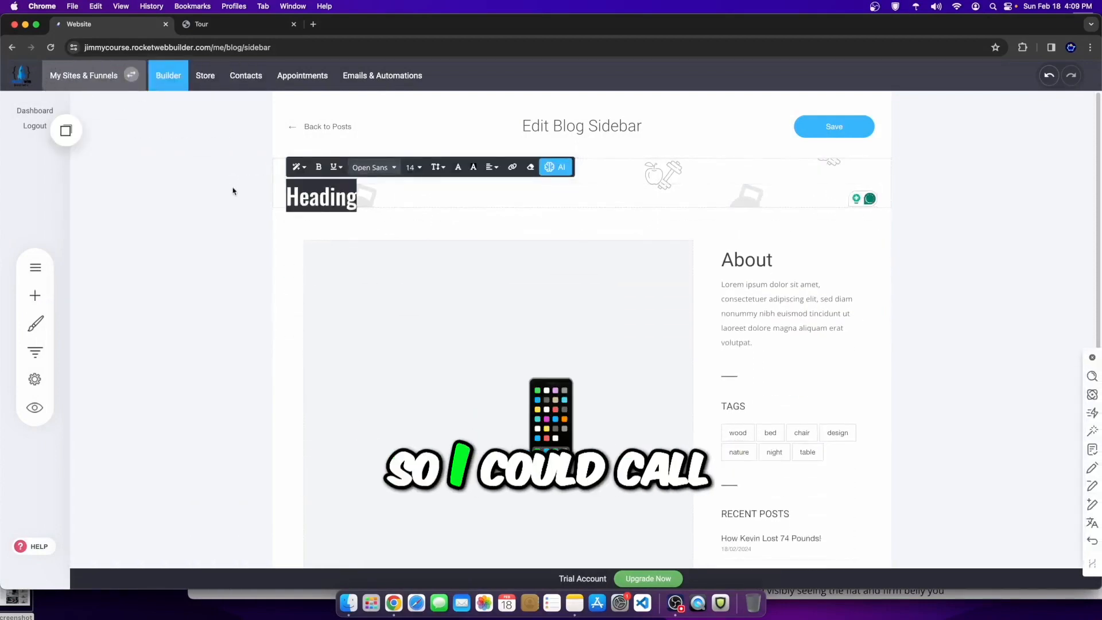
type("FITNESS COACHING BLOG")
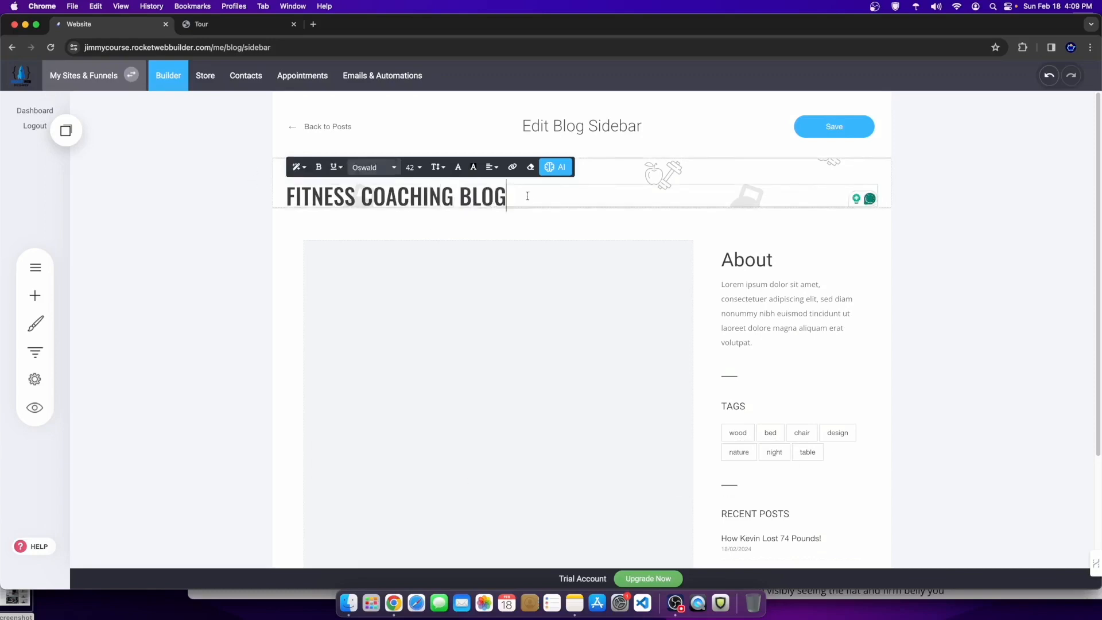
Step: Centre the FITNESS COACHING BLOG heading and save the blog sidebar
left_click_drag(528, 196, 250, 195)
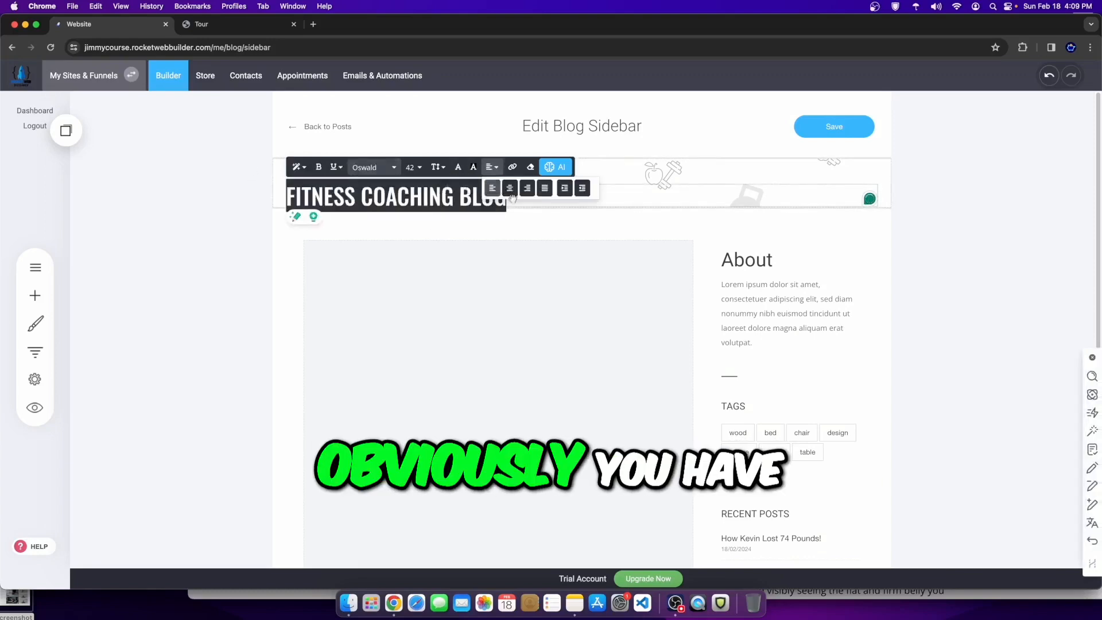
left_click(503, 195)
left_click_drag(523, 204, 276, 204)
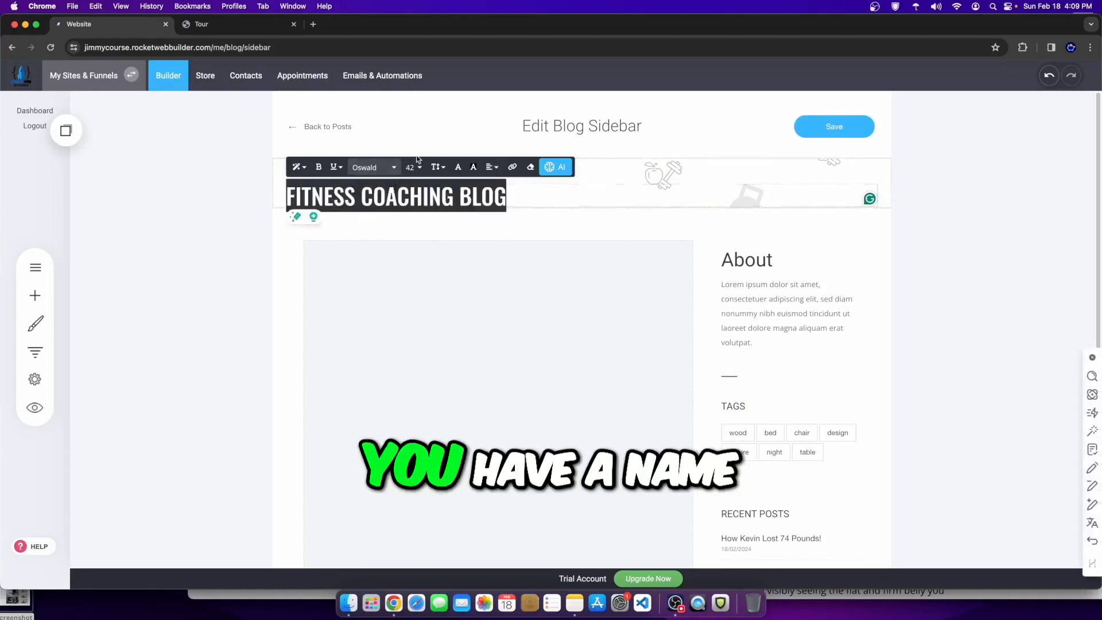
left_click(508, 192)
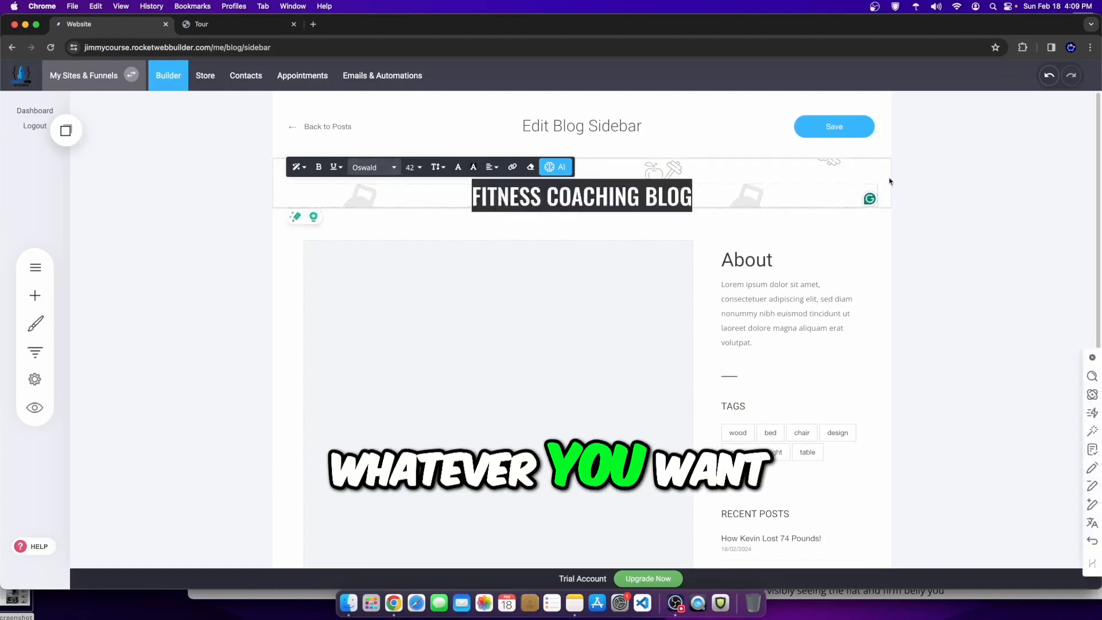
left_click(852, 136)
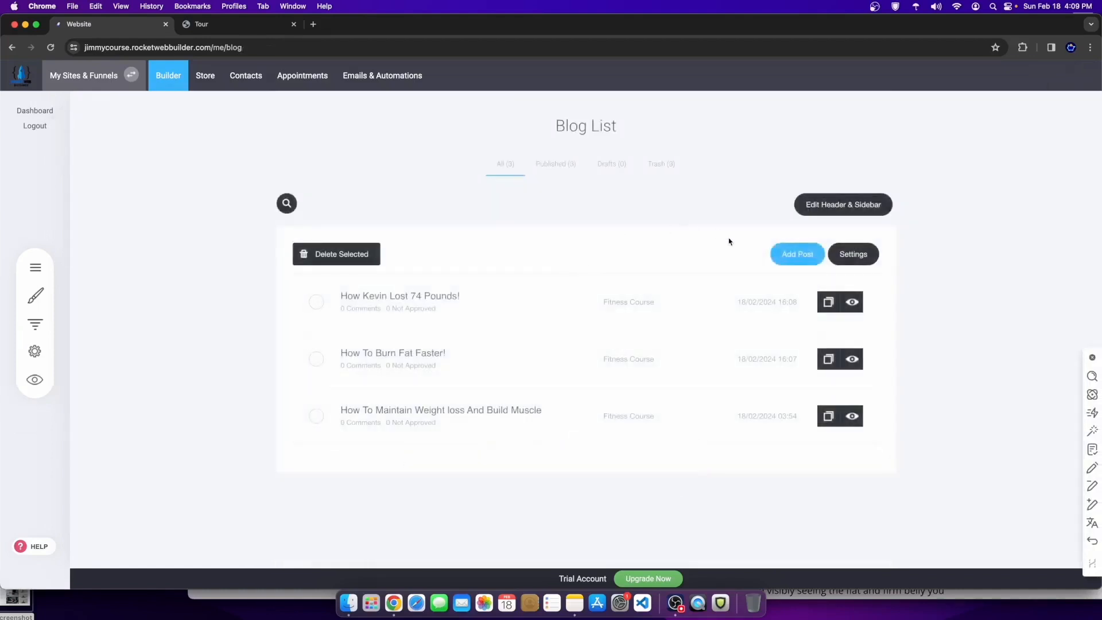
left_click(817, 206)
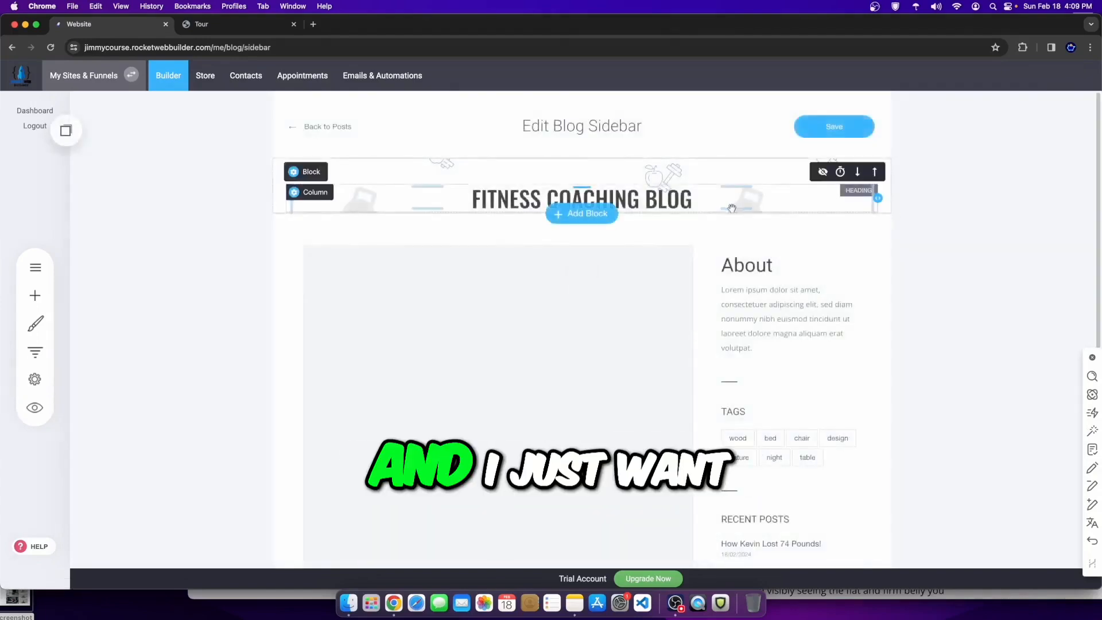
Step: Enlarge the header block's bottom padding below the heading
left_click_drag(726, 211, 730, 245)
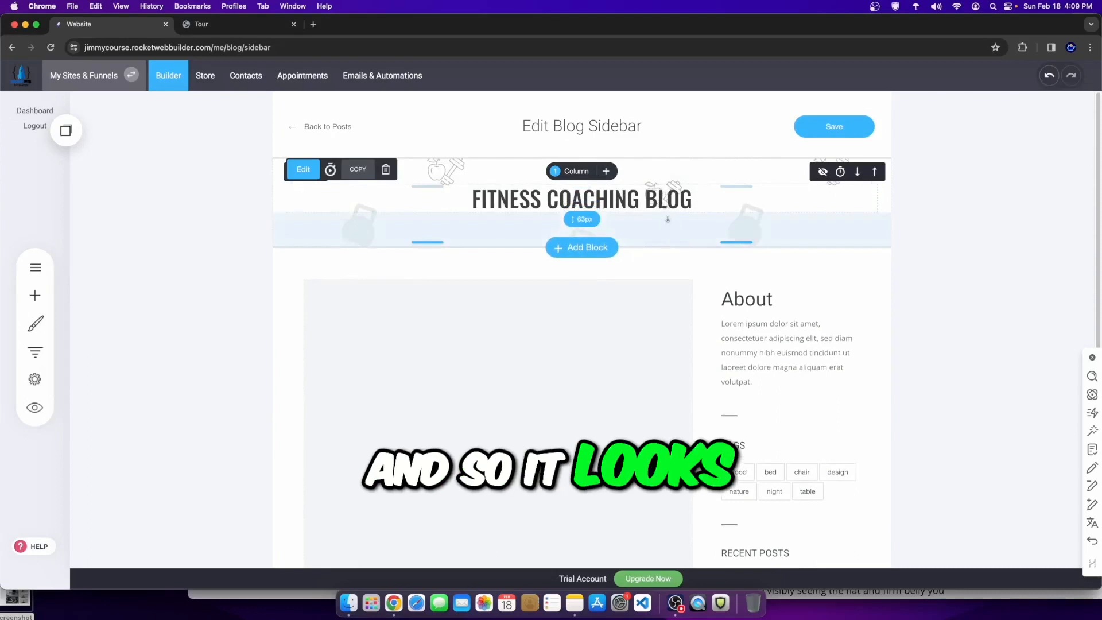
scroll(772, 273, "down", 3)
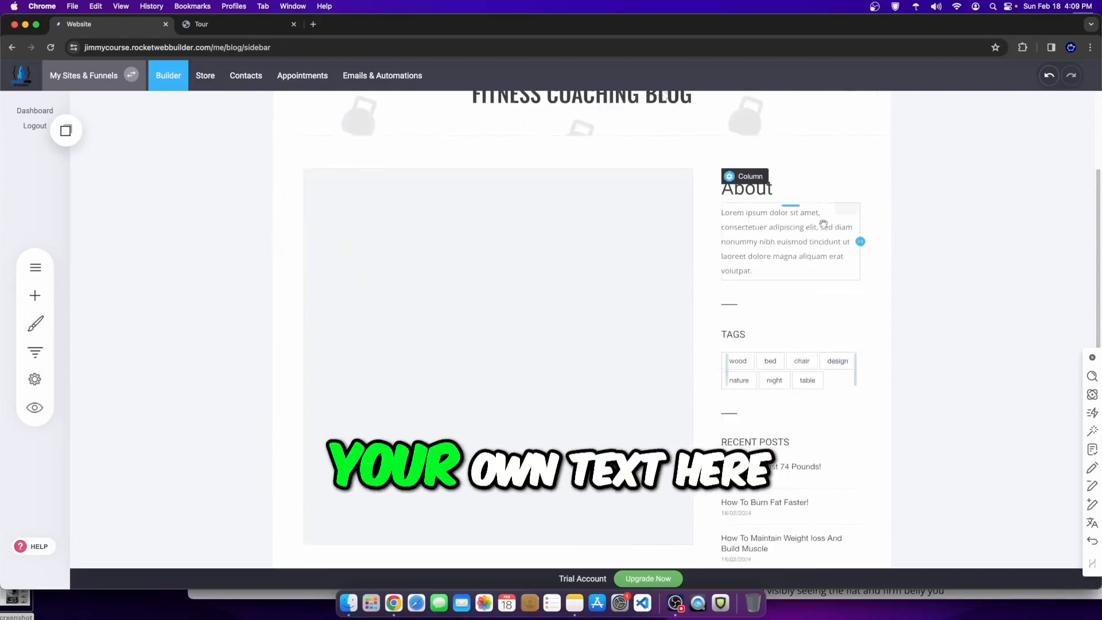
scroll(766, 270, "down", 2)
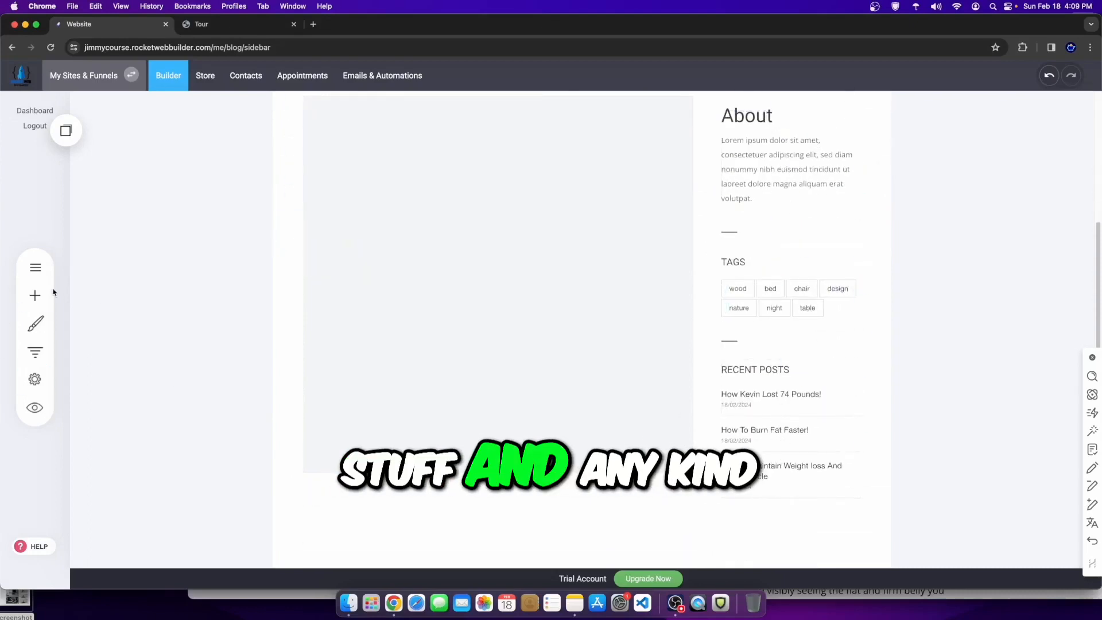
left_click(35, 295)
scroll(154, 485, "down", 5)
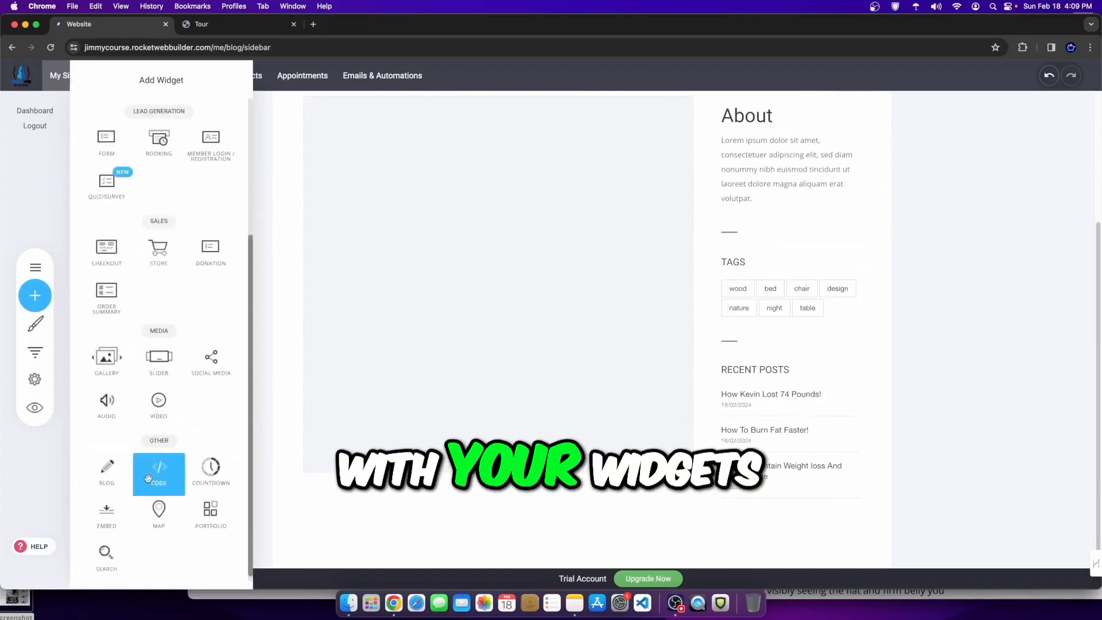
scroll(151, 524, "up", 5)
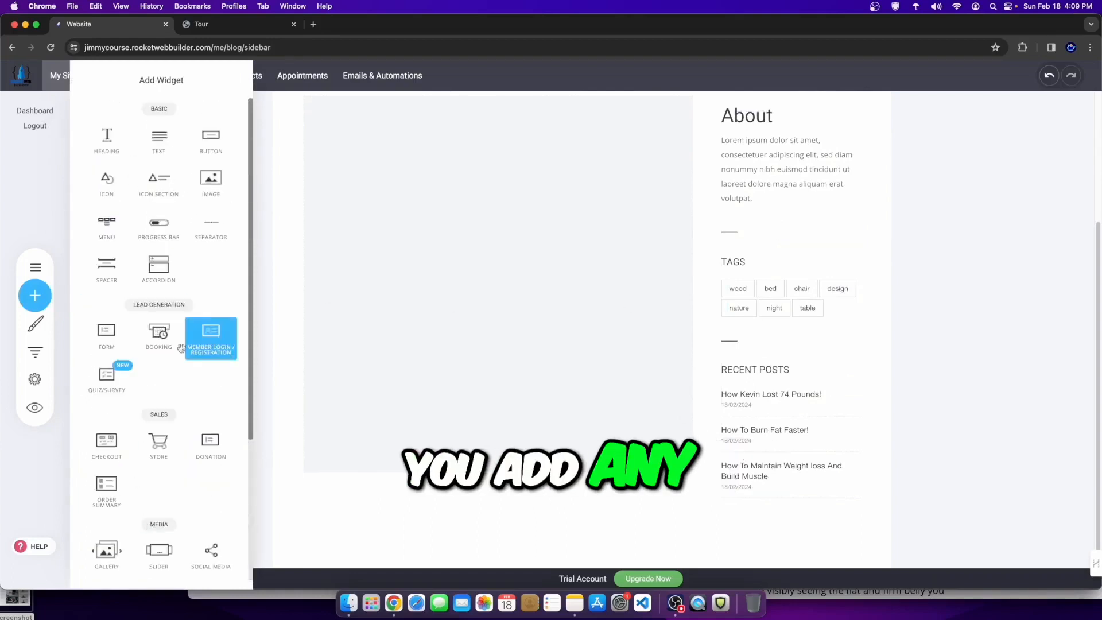
left_click(534, 278)
scroll(672, 258, "up", 3)
Step: Save the sidebar and preview the blog page with its new FITNESS COACHING BLOG header
left_click(822, 129)
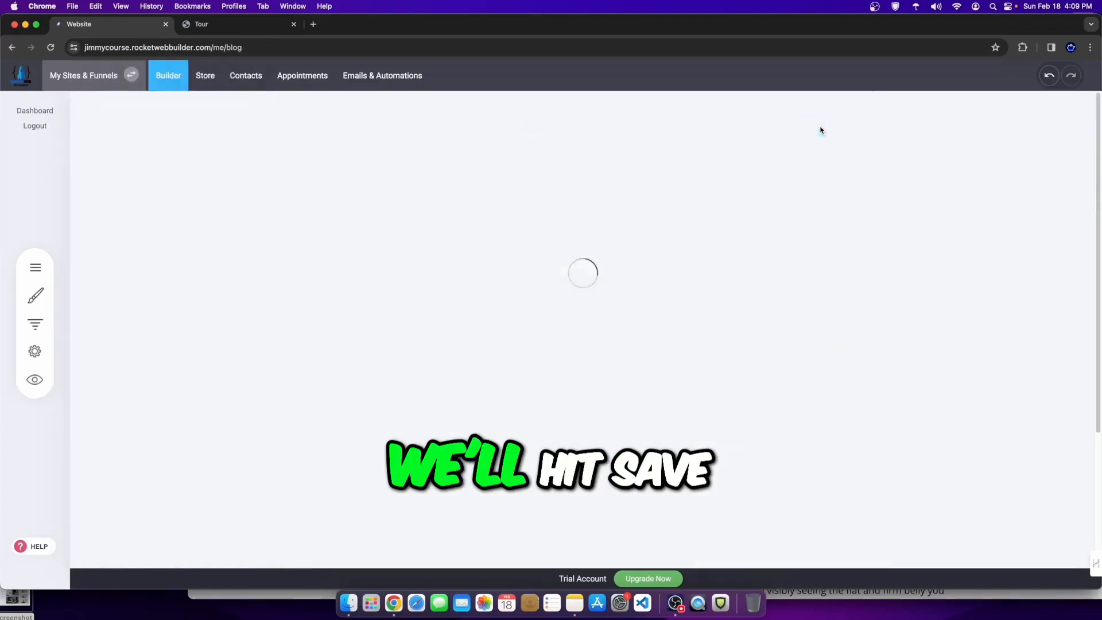
left_click(36, 381)
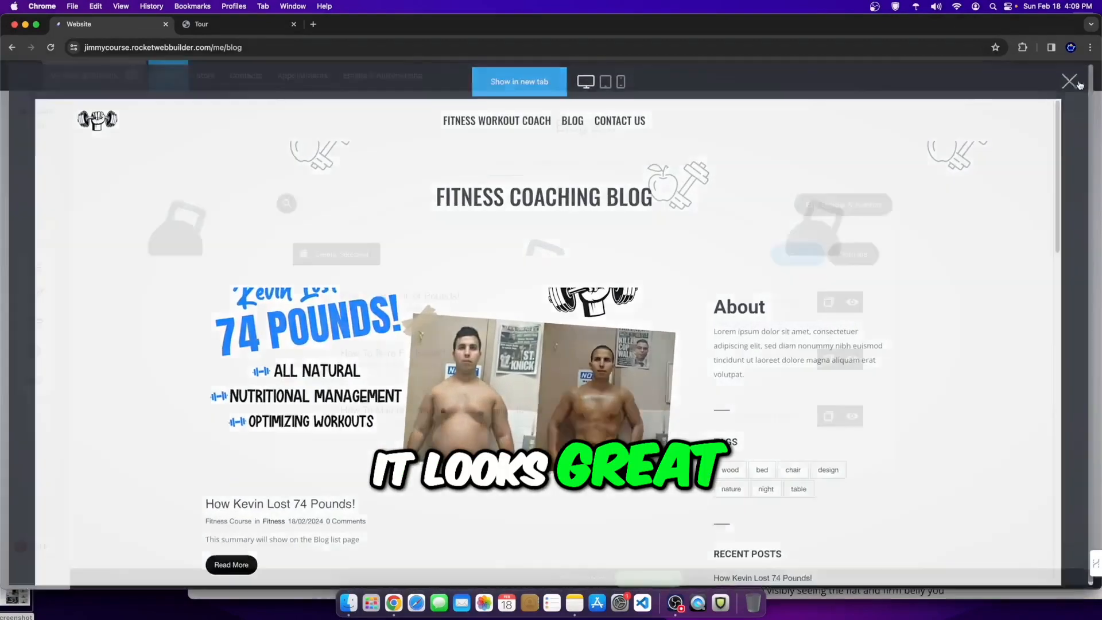
left_click(1077, 77)
left_click(182, 77)
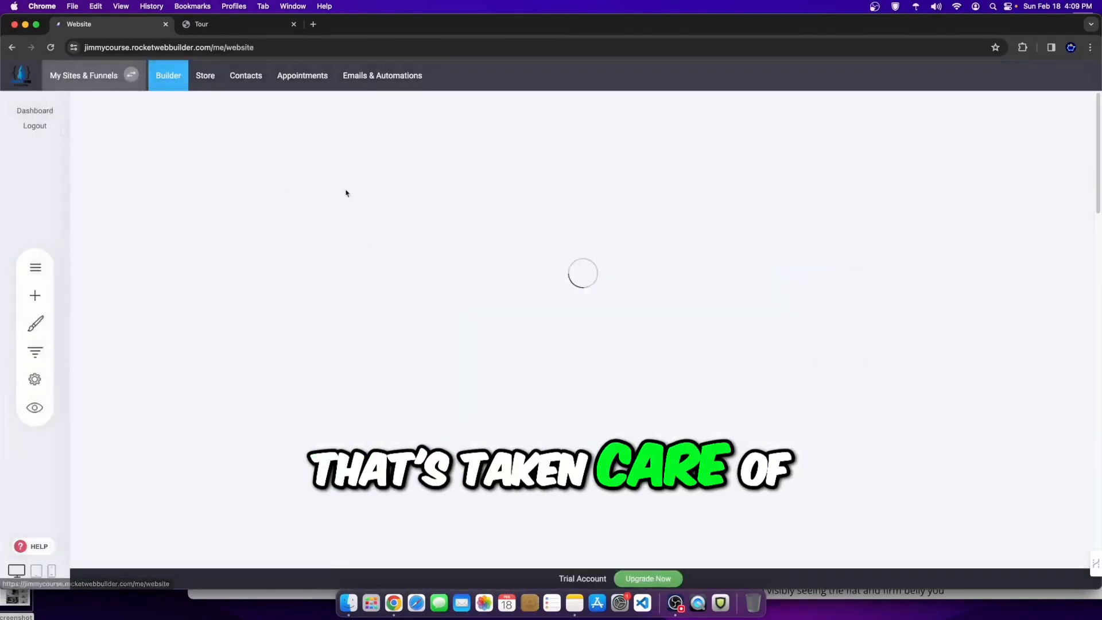
Step: Insert an empty section above Testimonials, then delete it again
scroll(622, 352, "down", 10)
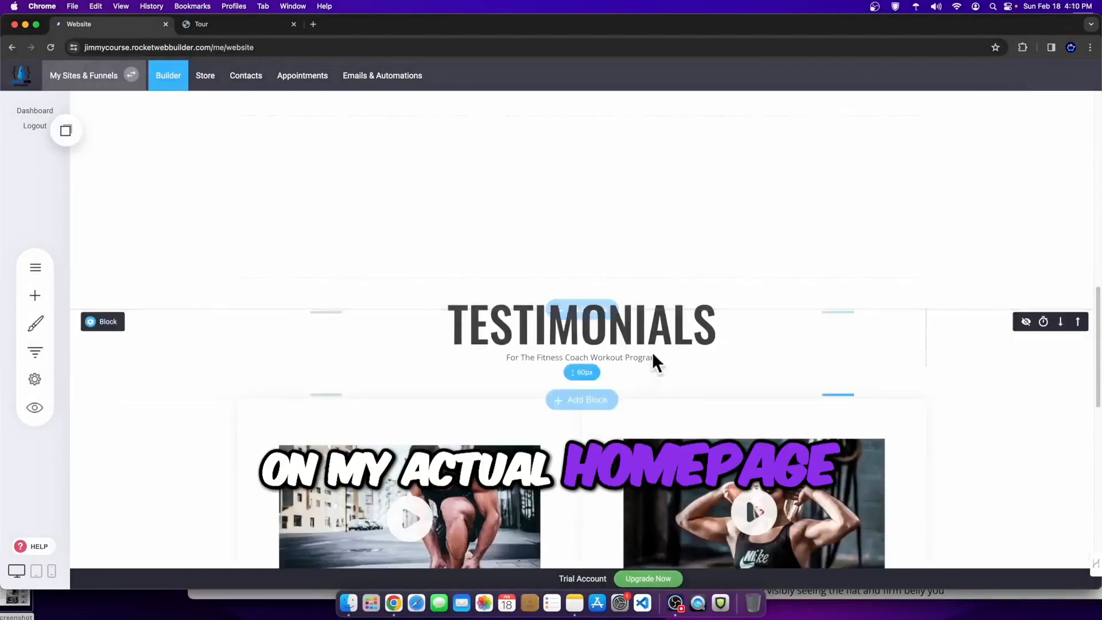
scroll(614, 373, "up", 3)
left_click(612, 392)
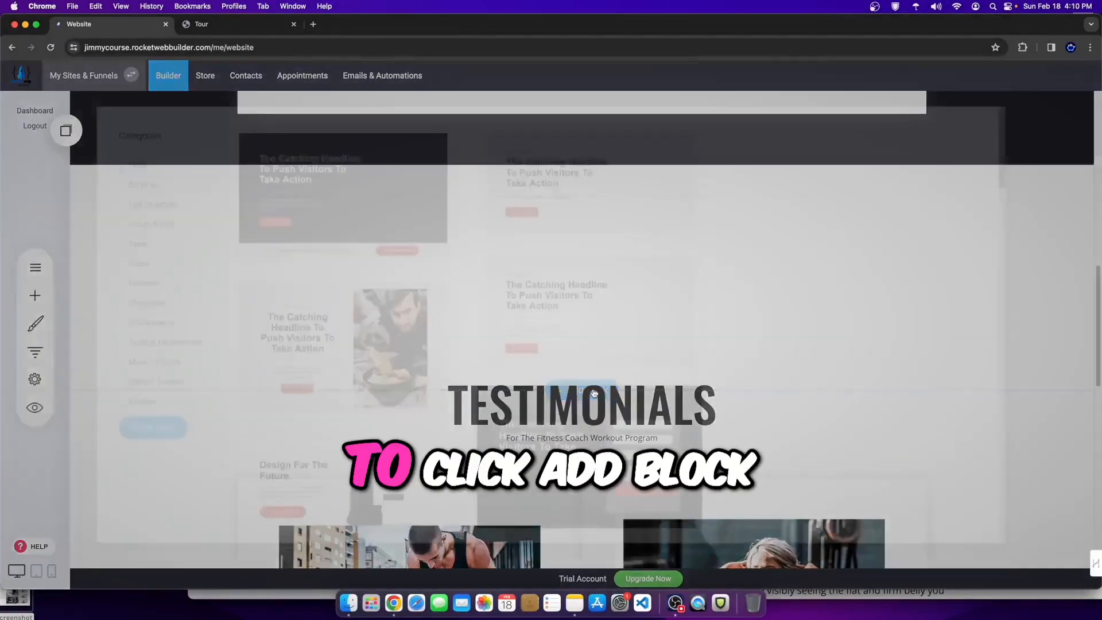
left_click(118, 435)
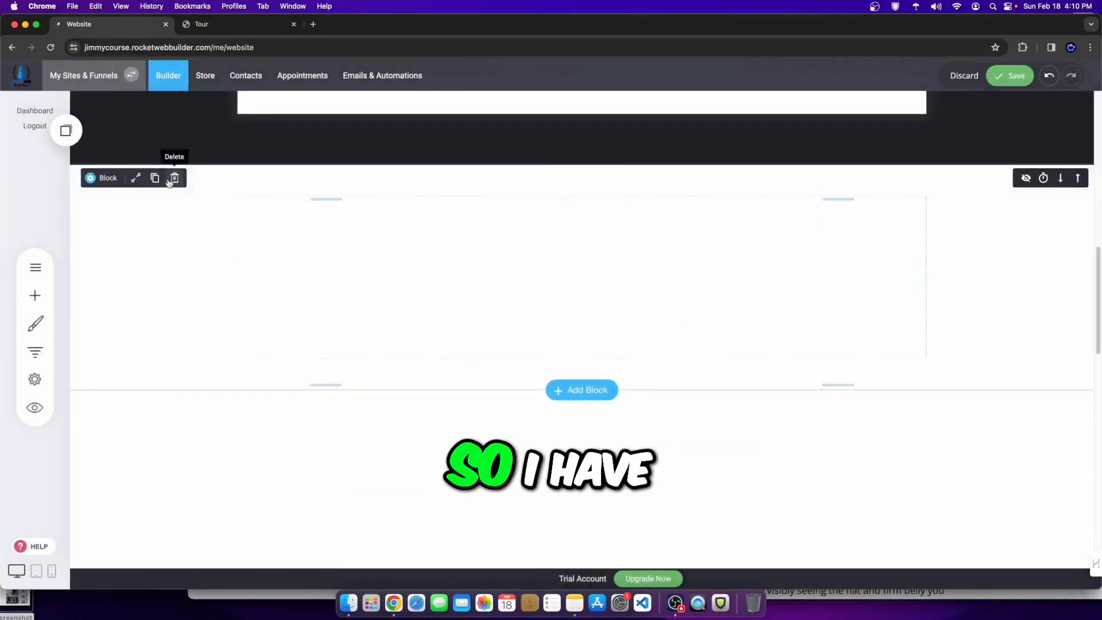
left_click(175, 177)
left_click(573, 308)
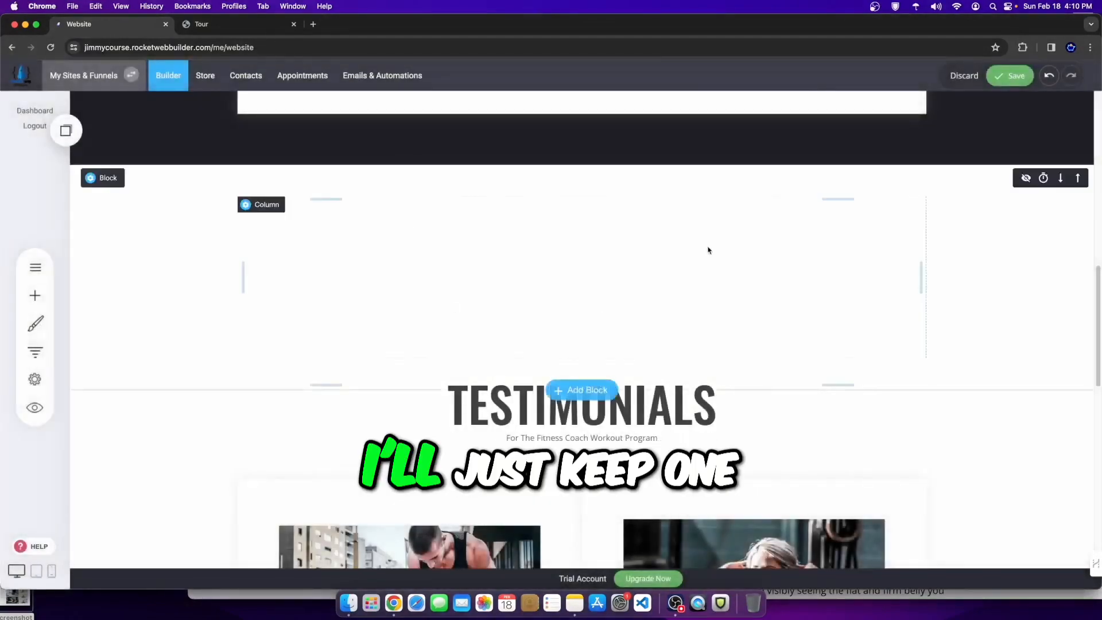
Step: Place a Blog recent-posts widget directly above the Testimonials section
left_click(36, 295)
scroll(185, 509, "down", 5)
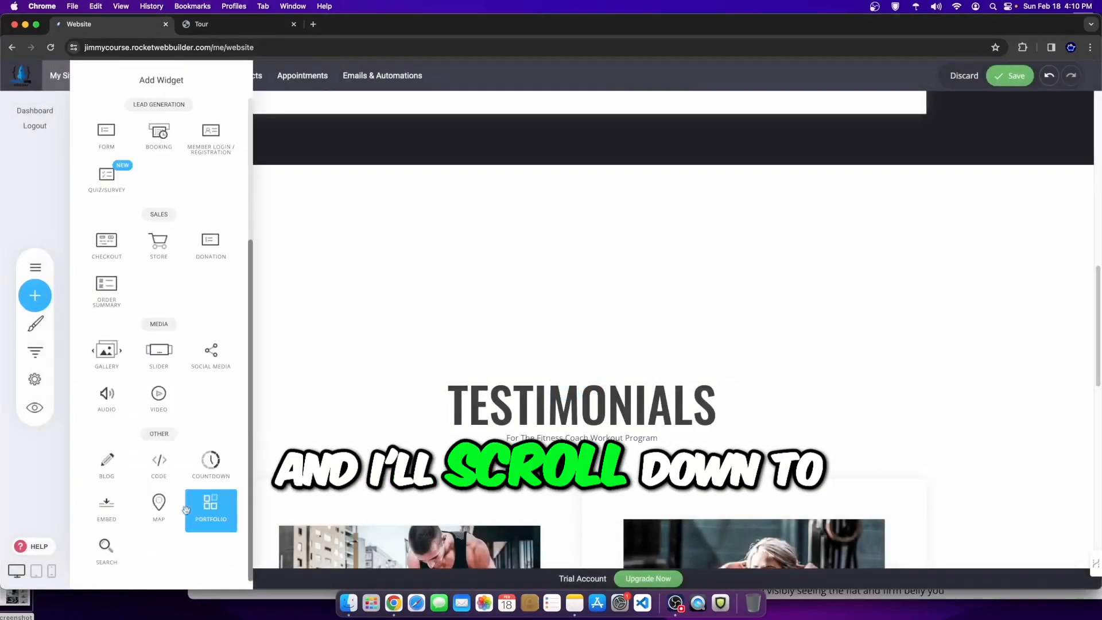
left_click_drag(107, 460, 544, 229)
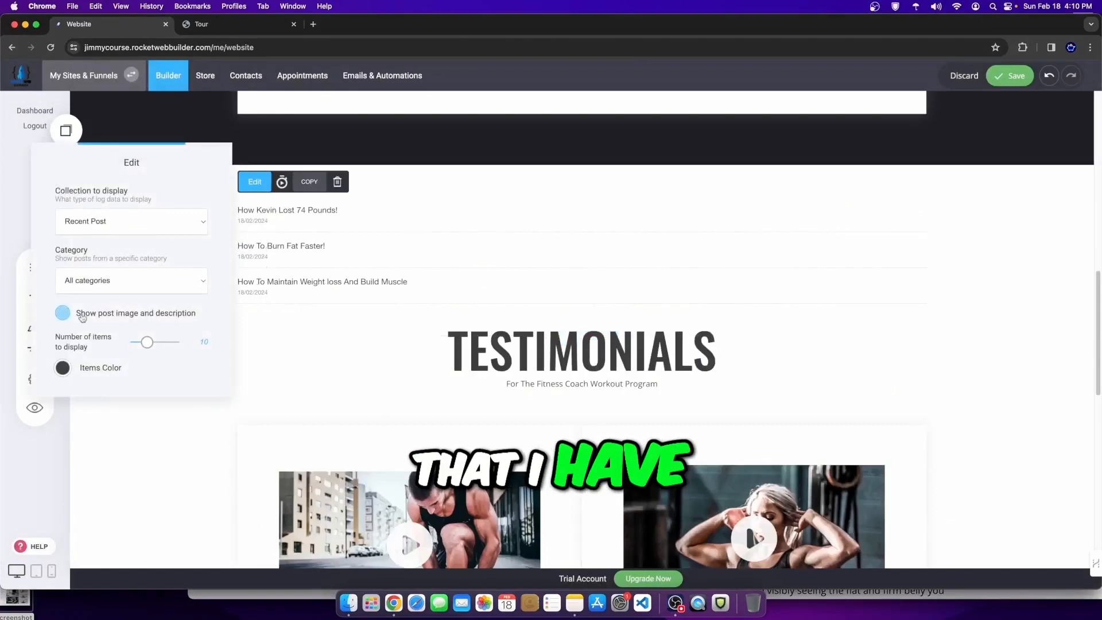
Step: Enable post images and descriptions and switch the Blog widget layout from Large Image to Masonry
left_click(134, 315)
scroll(146, 453, "down", 1)
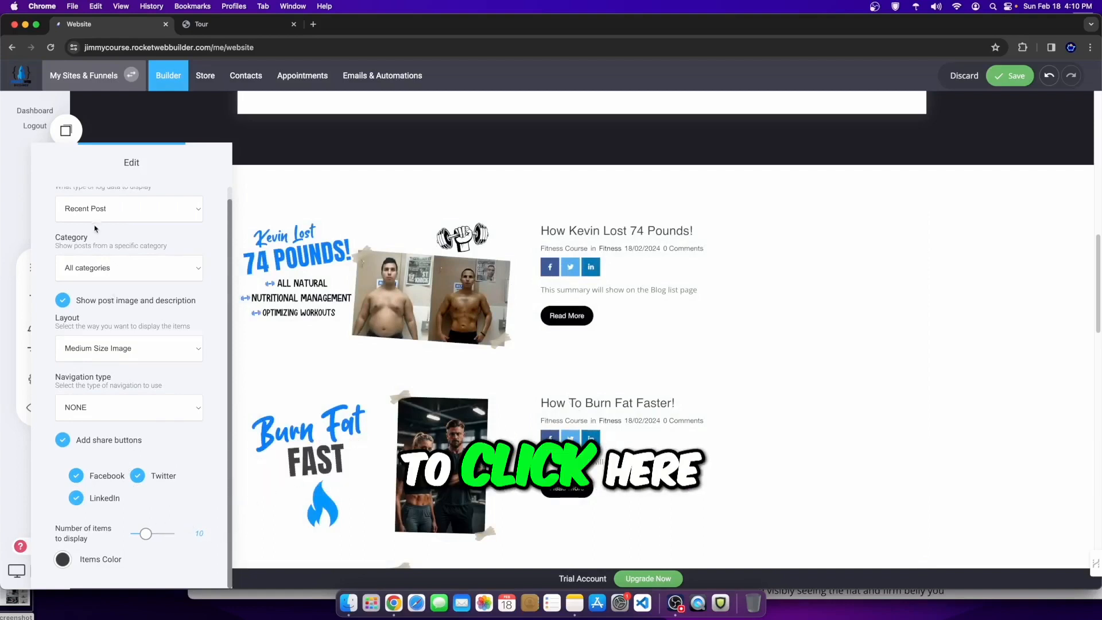
scroll(134, 326, "up", 1)
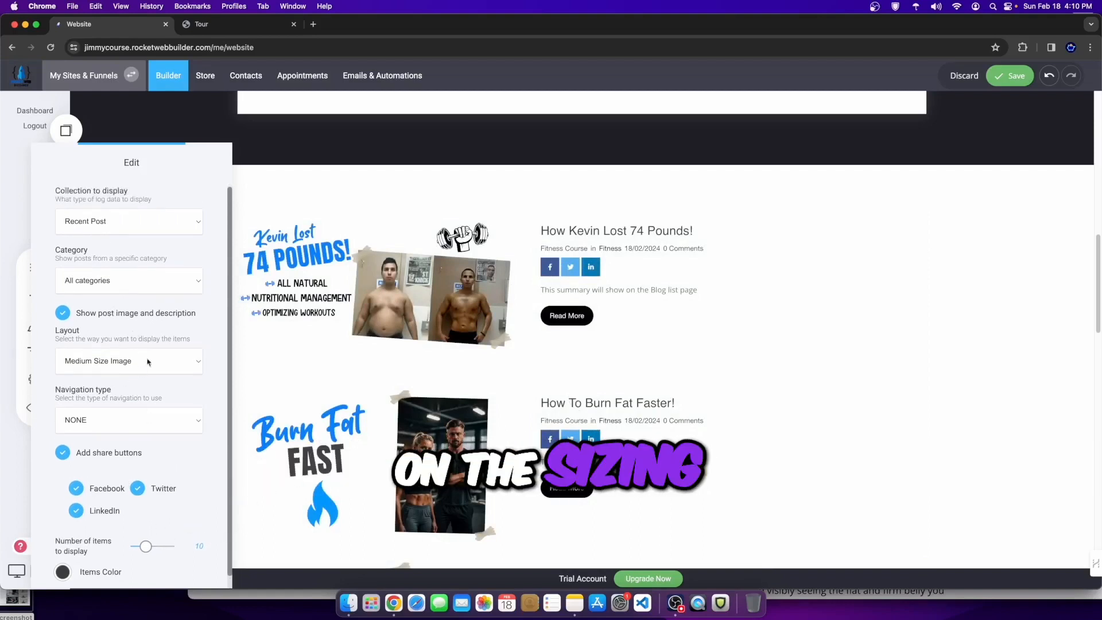
left_click(128, 367)
left_click(92, 349)
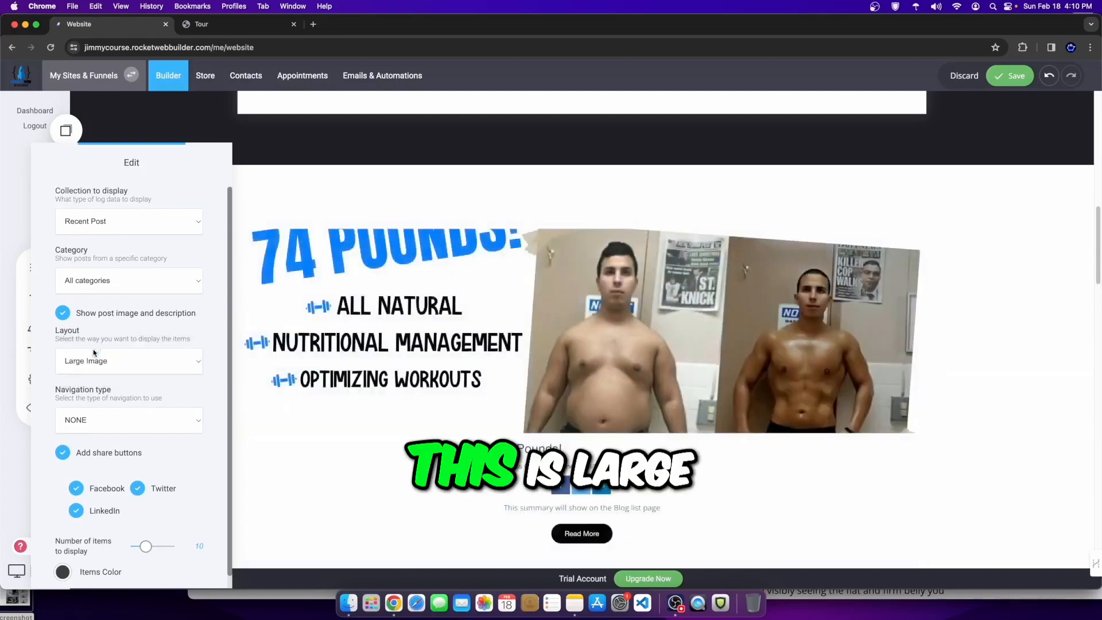
left_click(92, 360)
left_click(90, 386)
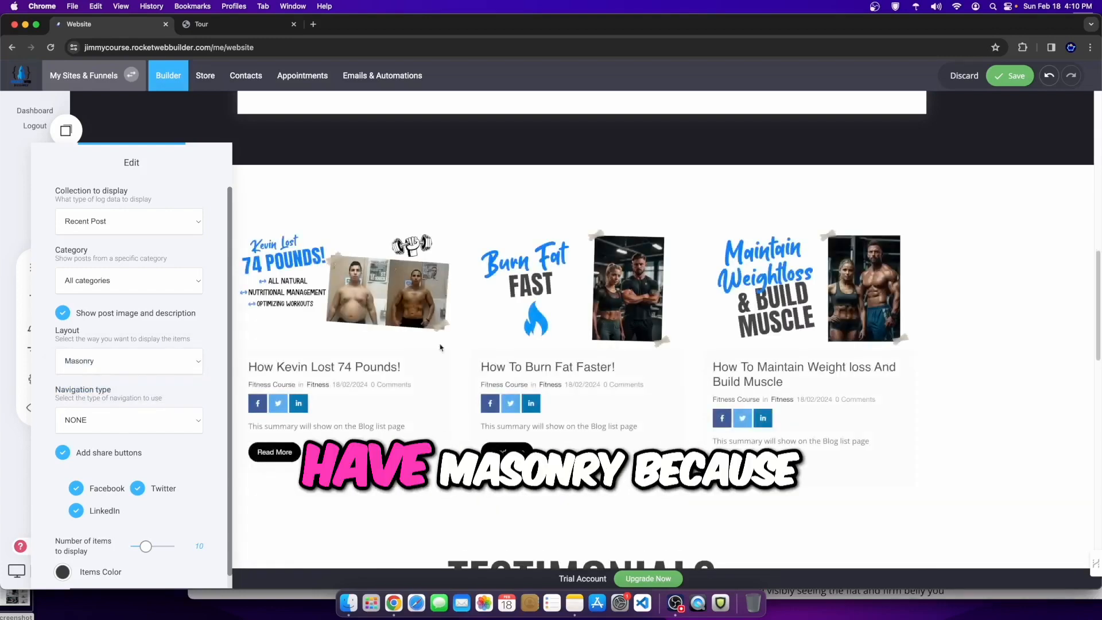
left_click(751, 347)
scroll(696, 182, "down", 1)
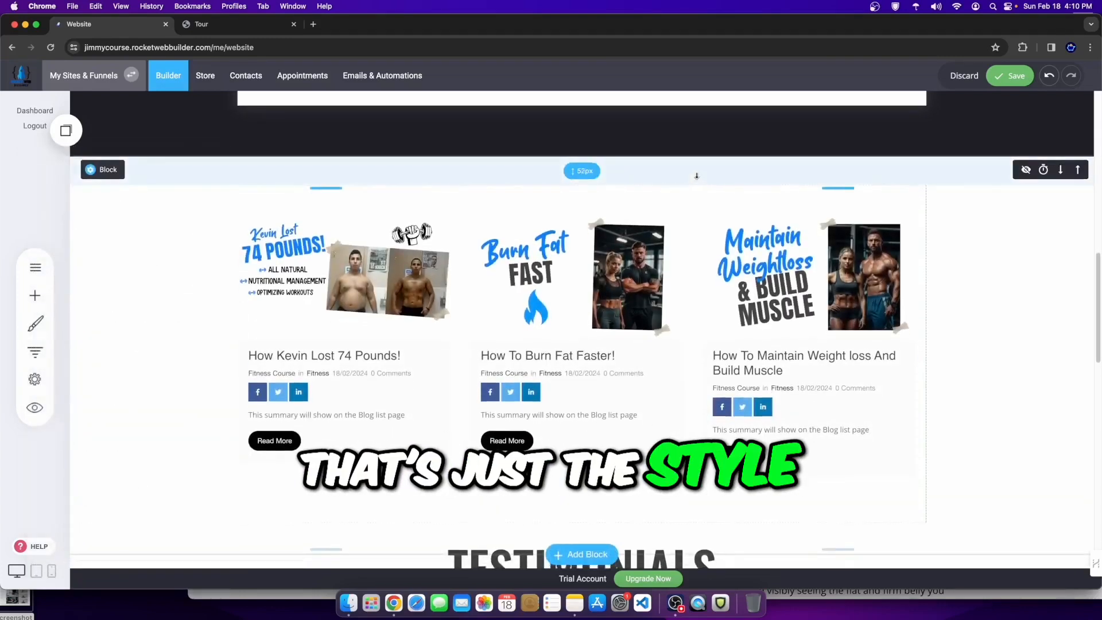
Step: Apply the fitness-icon pattern image from File Manager as the blog-posts section background
scroll(696, 182, "down", 1)
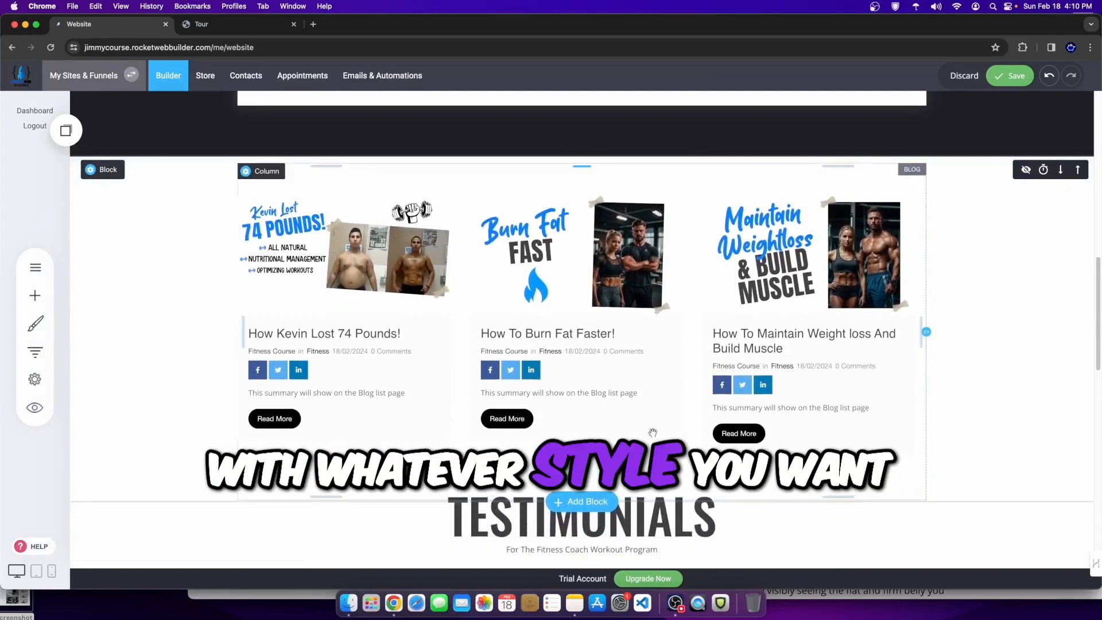
mouse_move(109, 181)
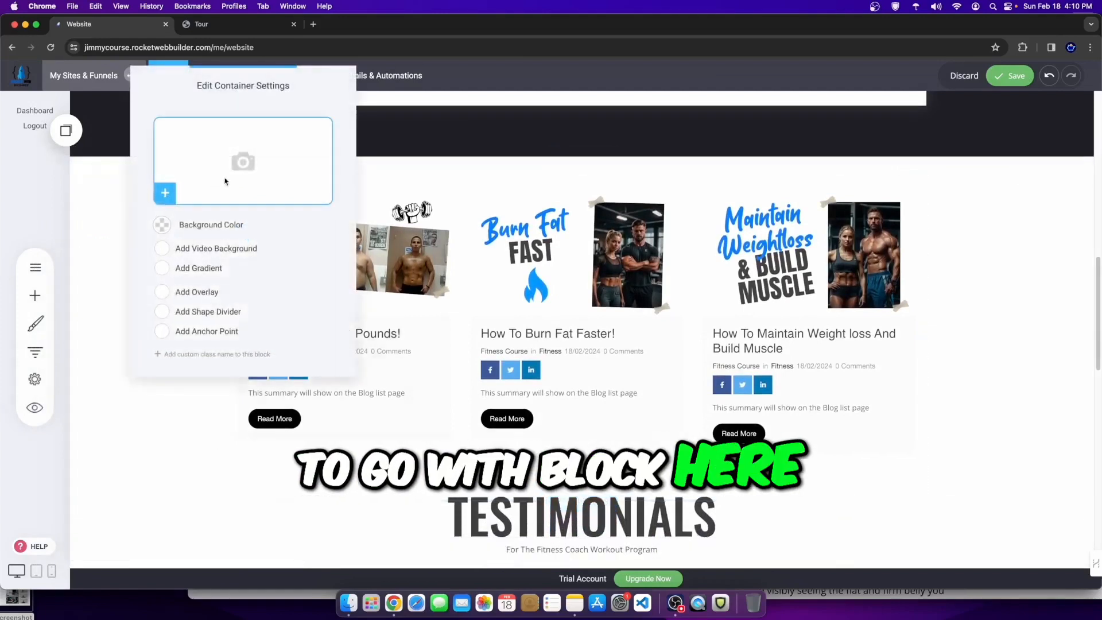
left_click(165, 192)
left_click(702, 217)
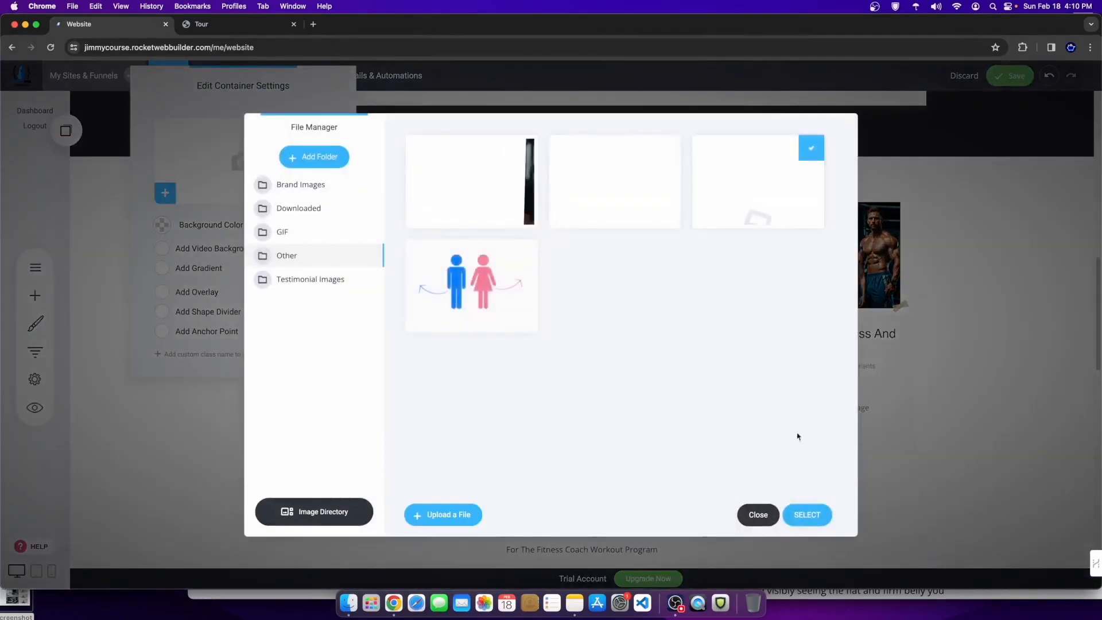
left_click(807, 514)
left_click(924, 484)
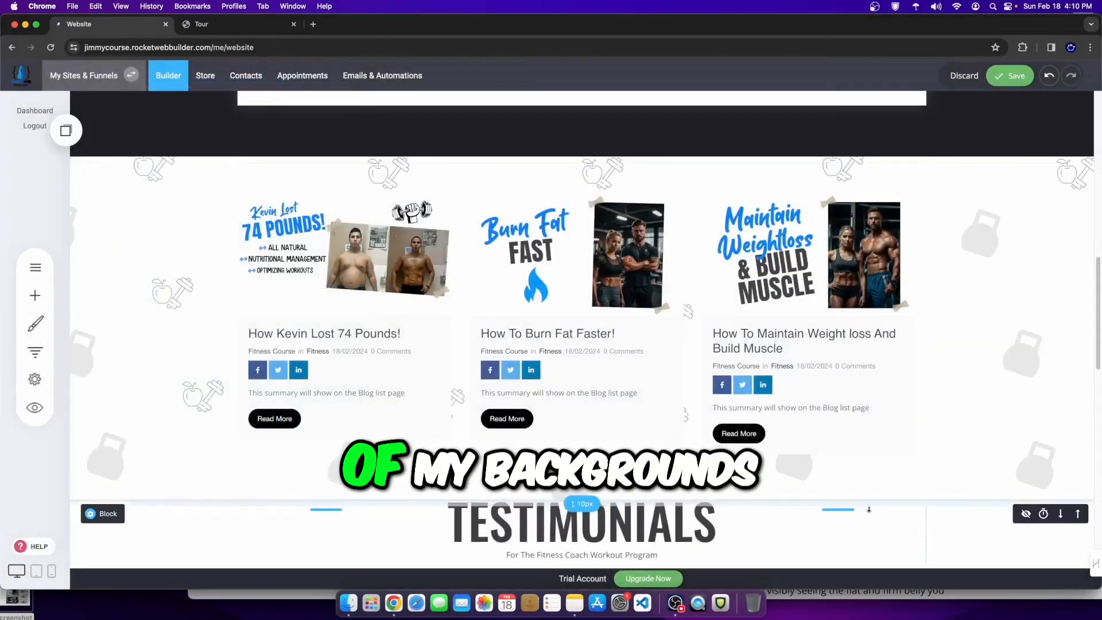
scroll(405, 287, "down", 7)
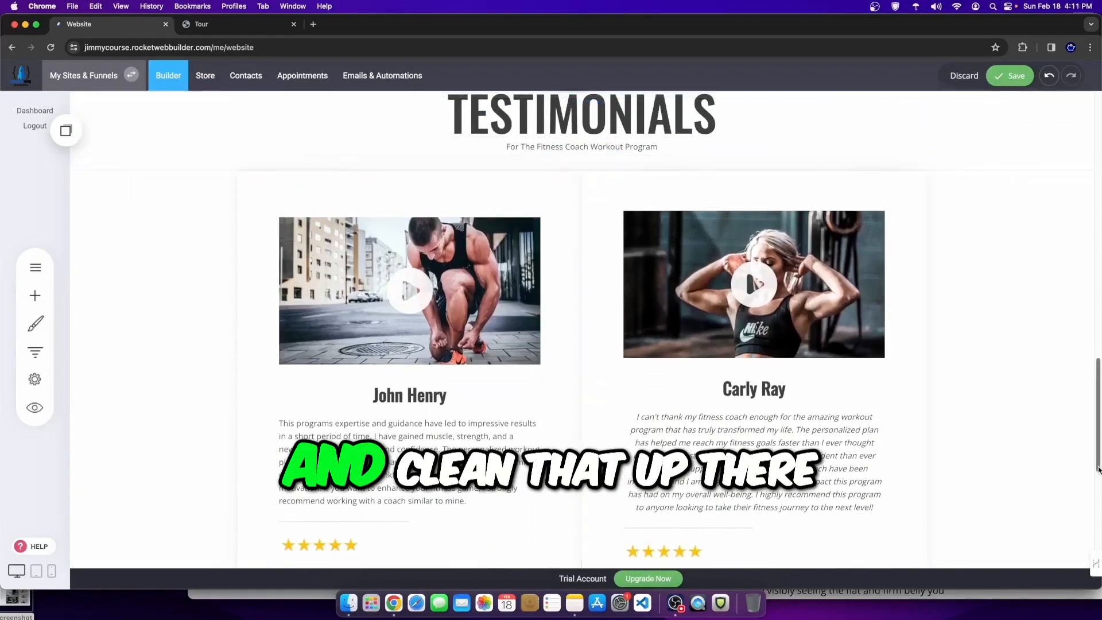
Step: Delete the dark 'Euismod tincidunt' placeholder section below the logo carousel
scroll(581, 413, "down", 4)
scroll(581, 413, "up", 20)
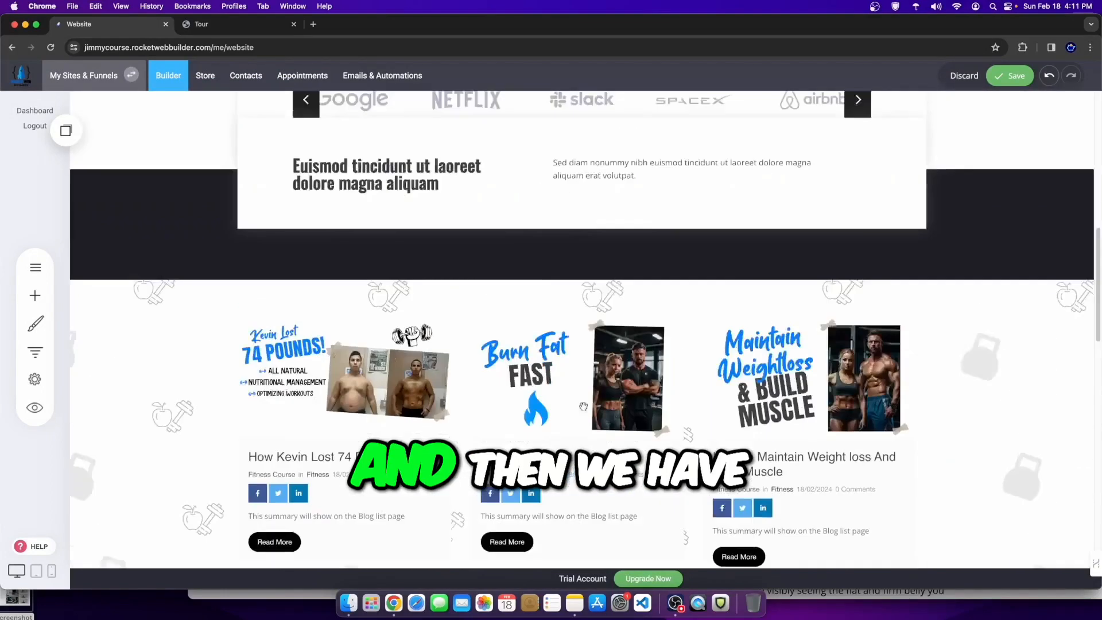
scroll(601, 351, "down", 5)
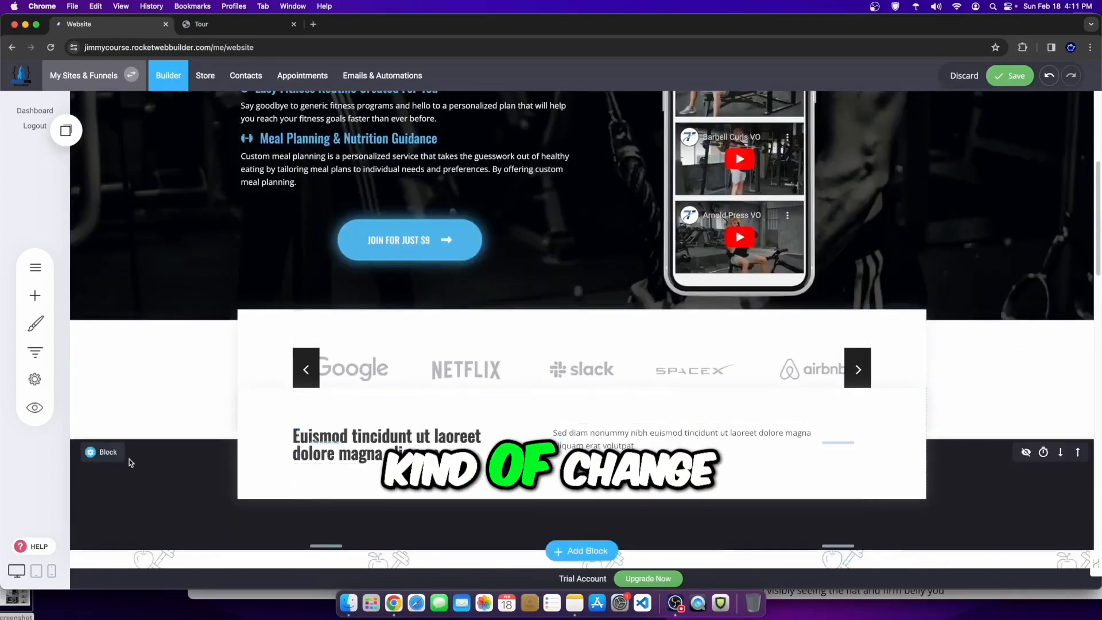
left_click(174, 453)
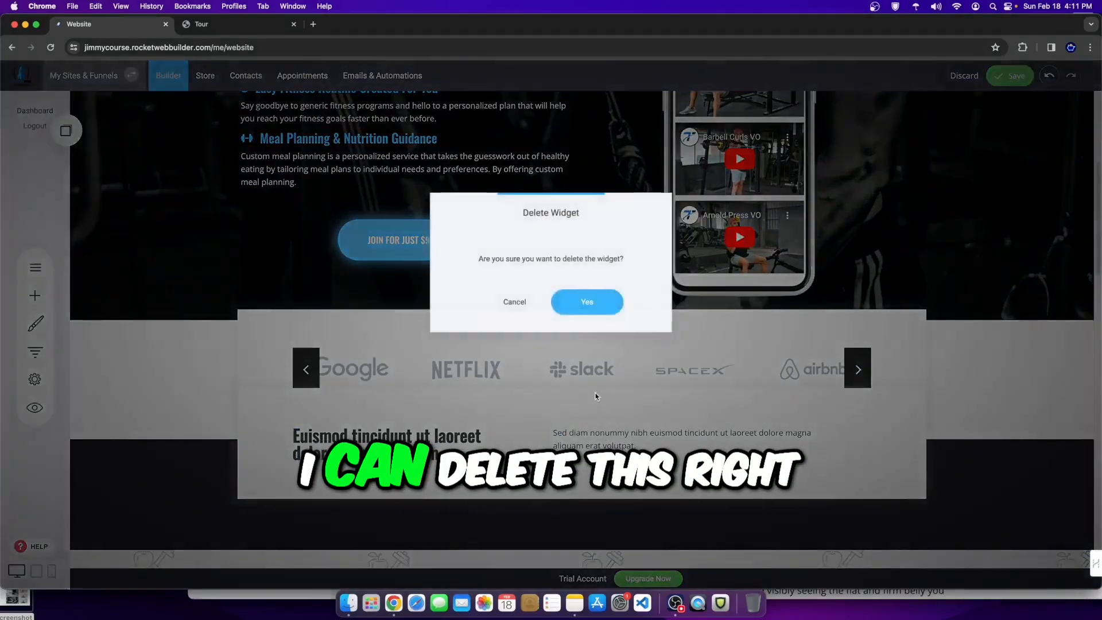
left_click(583, 301)
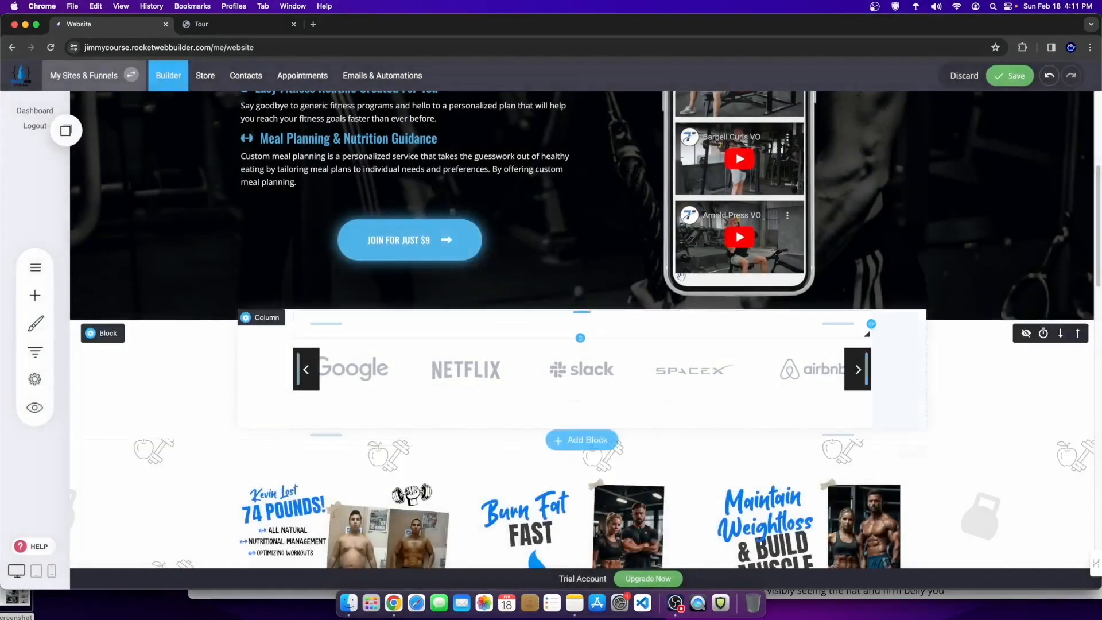
Step: Save the homepage changes
scroll(172, 445, "up", 10)
scroll(193, 447, "down", 1)
scroll(193, 447, "down", 20)
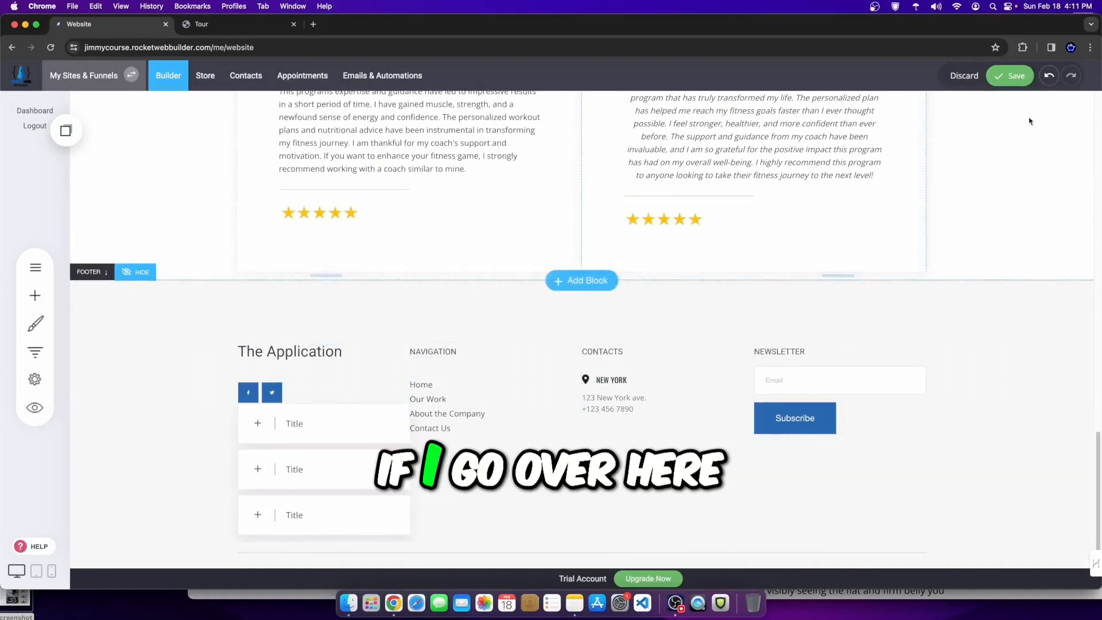
left_click(1005, 73)
scroll(584, 313, "up", 20)
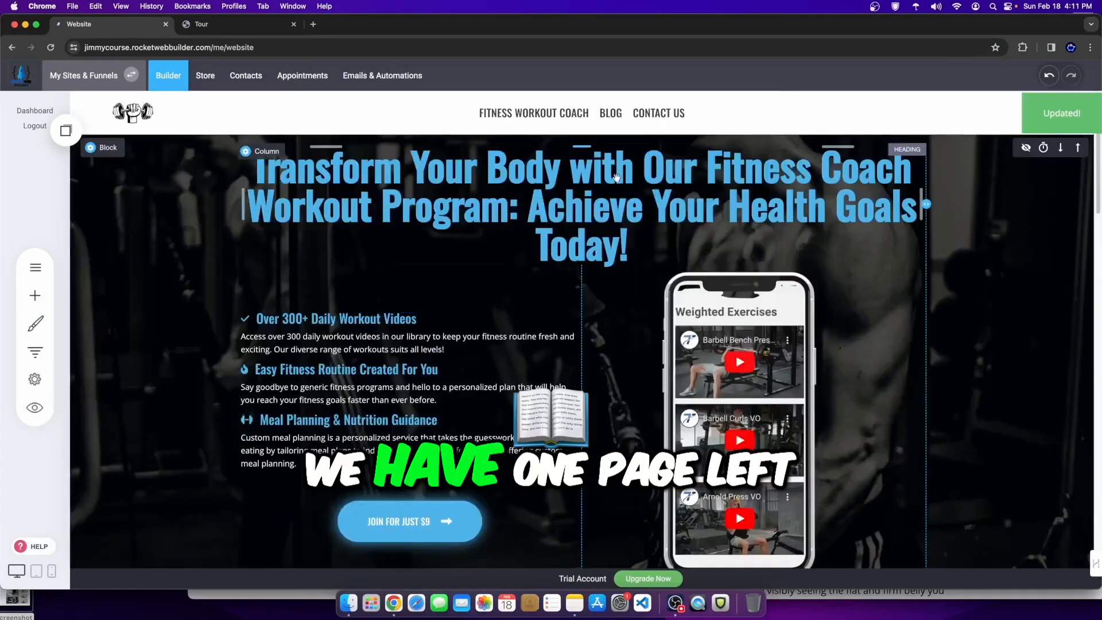
Step: On the Contact page, replace the Get in Touch banner's laptop background with the fitness-icon pattern
left_click(659, 113)
scroll(454, 379, "down", 7)
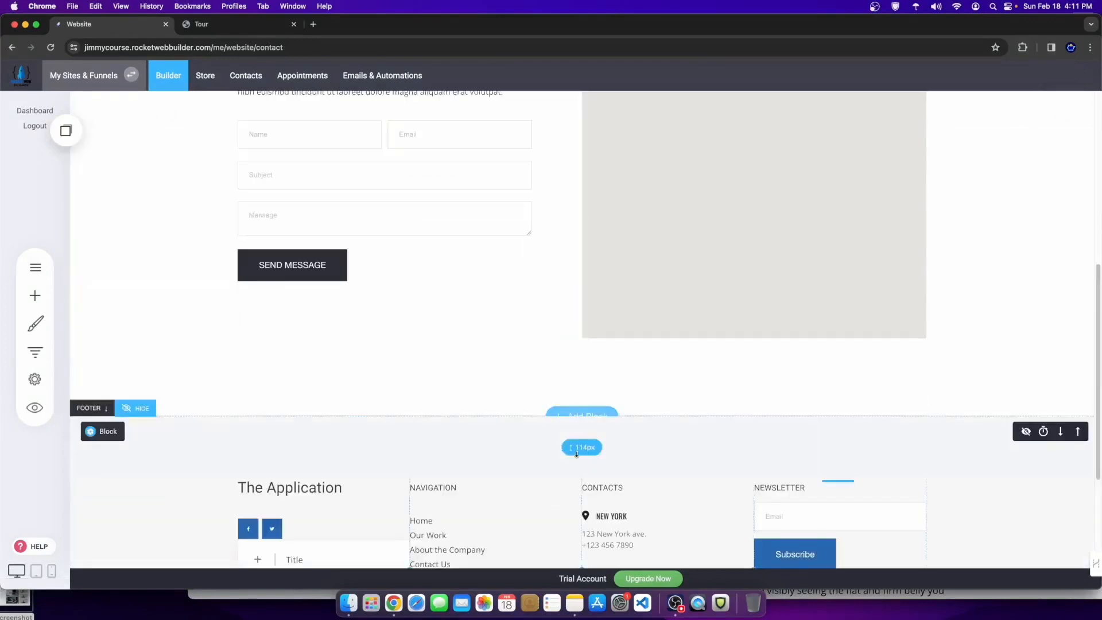
scroll(706, 383, "up", 7)
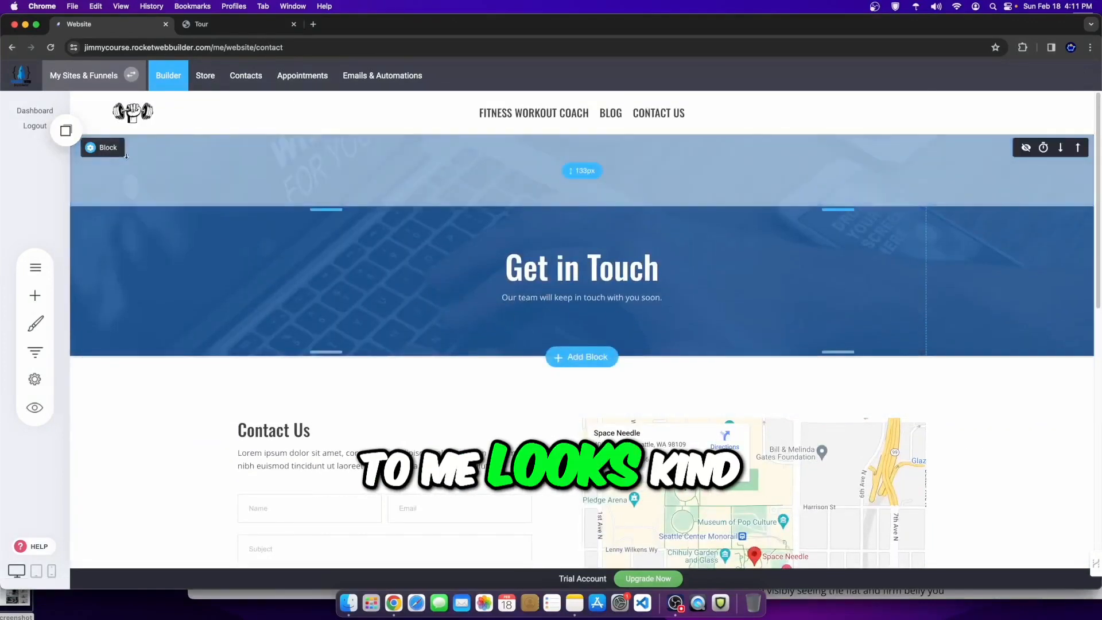
left_click(90, 146)
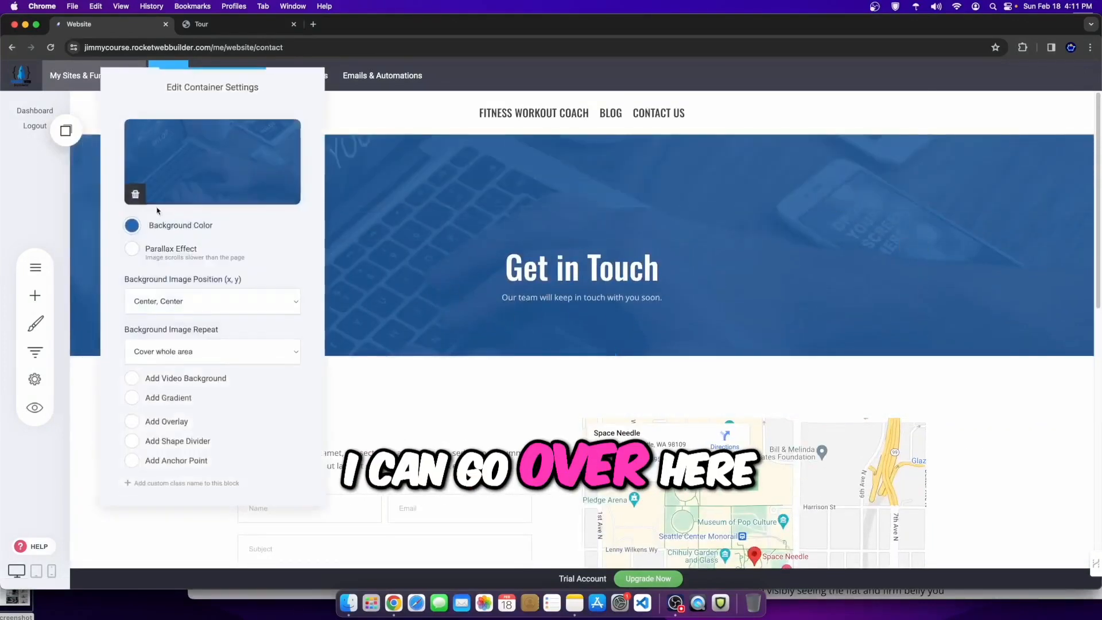
left_click(139, 192)
left_click(175, 172)
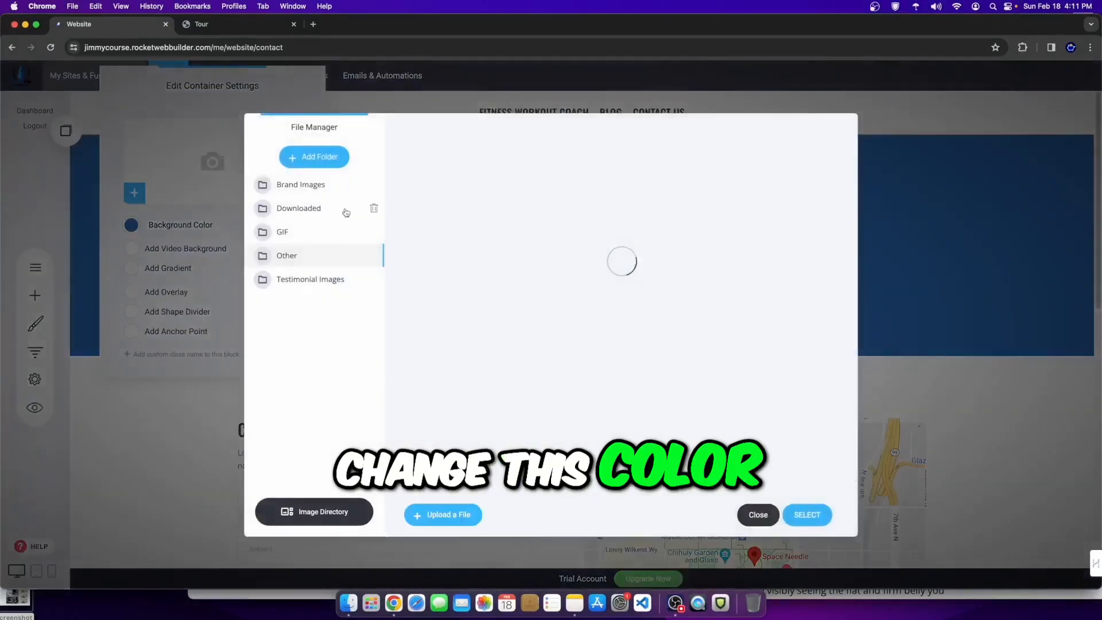
left_click(803, 511)
left_click(805, 300)
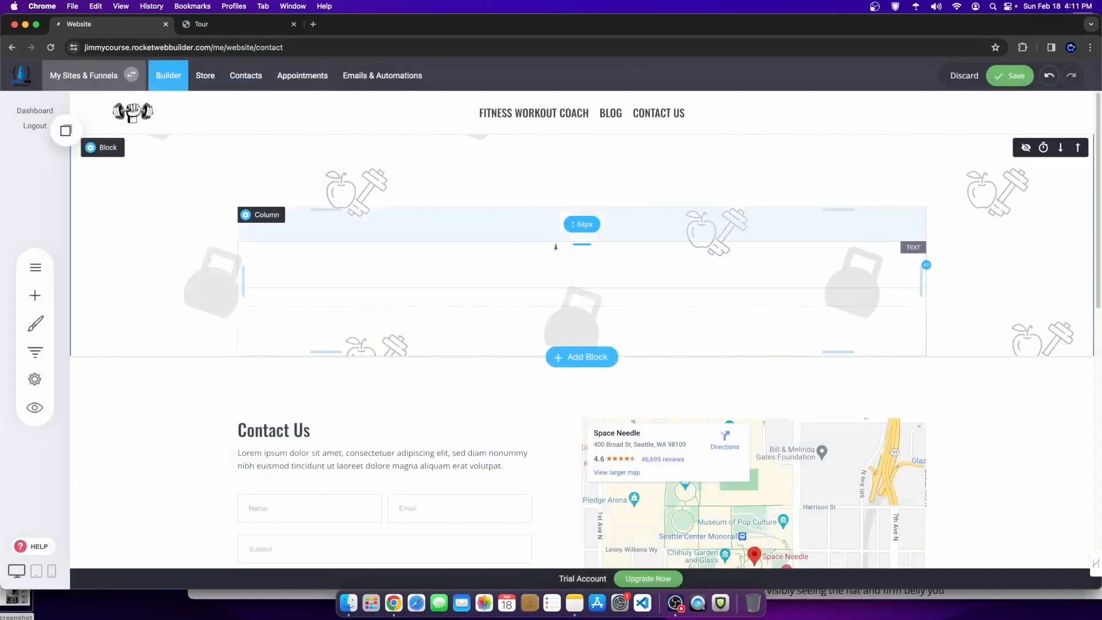
Step: Make the whole Get in Touch heading text black
left_click(484, 265)
left_click_drag(297, 261, 814, 263)
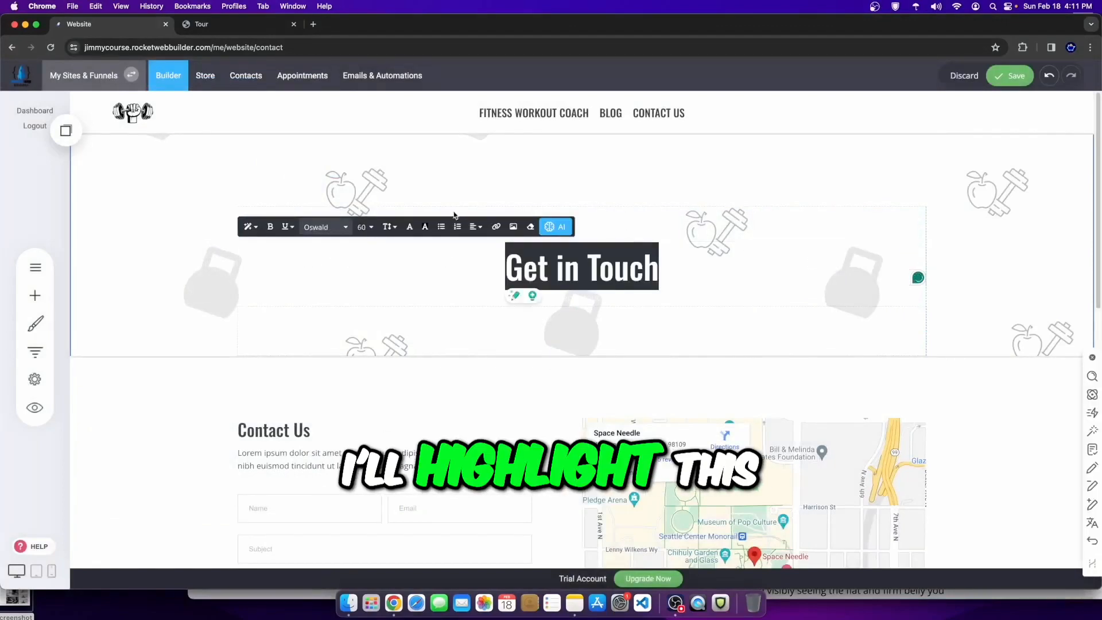
left_click(412, 230)
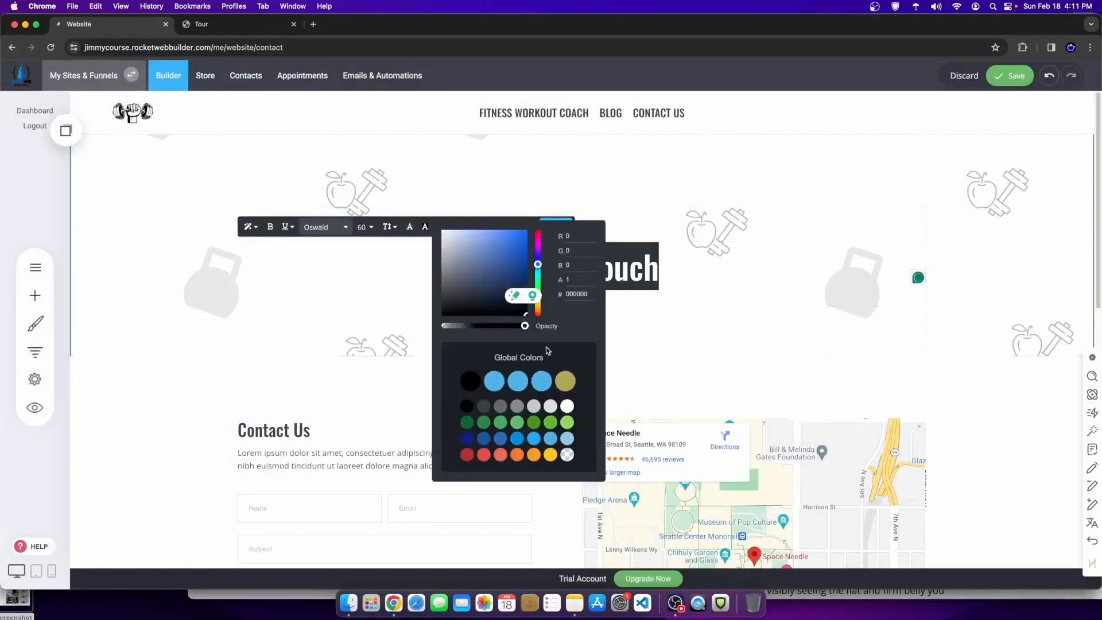
left_click(660, 232)
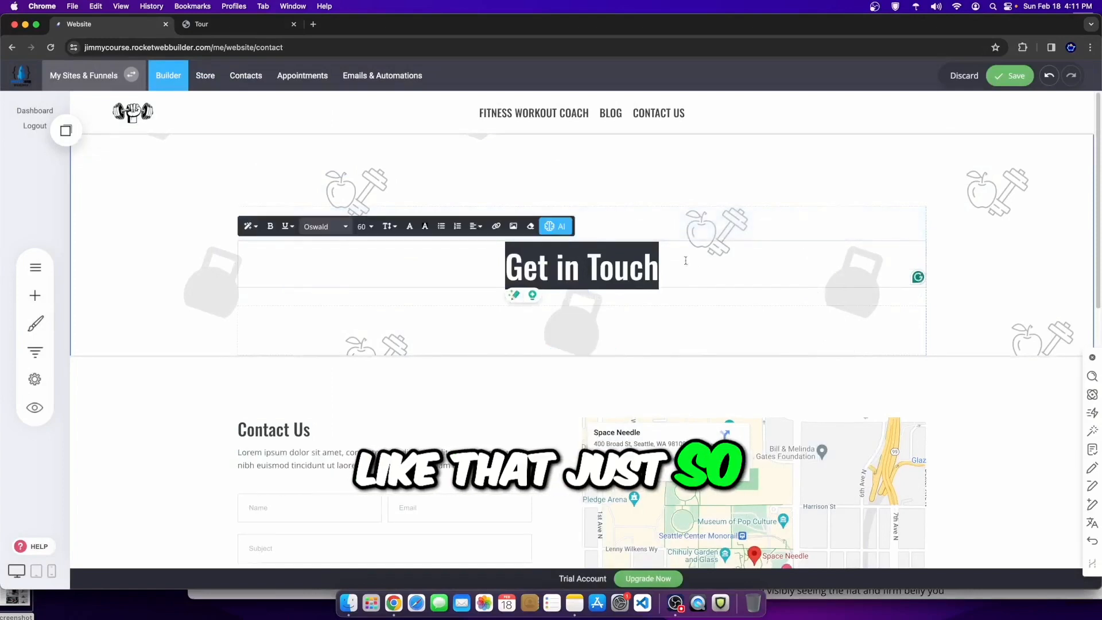
left_click(597, 265)
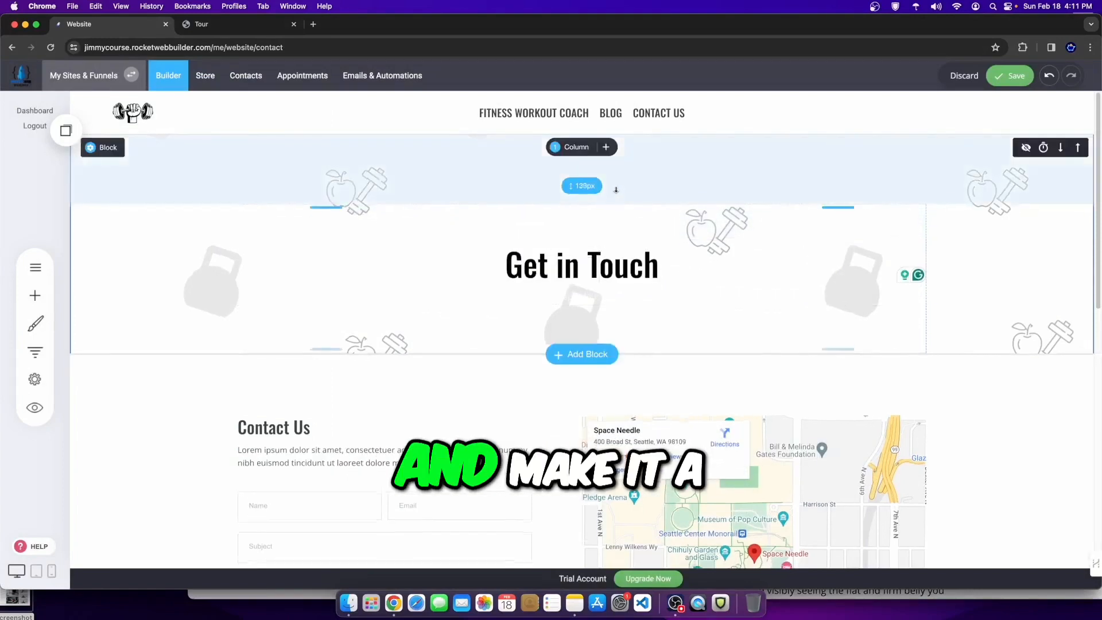
Step: Delete the spacer under the heading and insert a headline banner block below Get in Touch
scroll(601, 226, "down", 2)
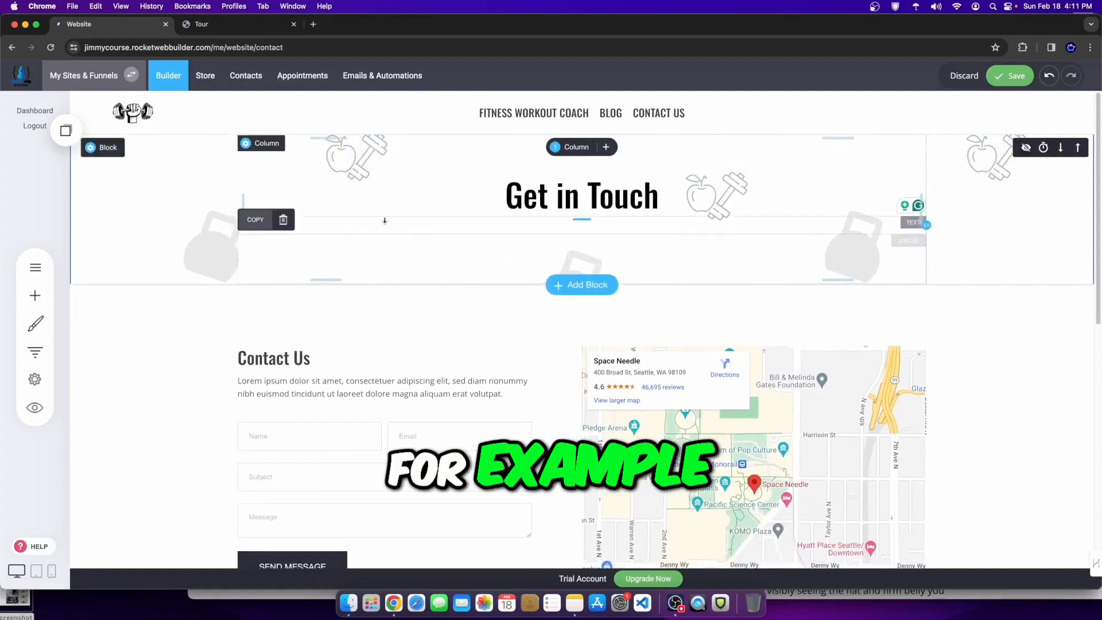
left_click(283, 219)
left_click(585, 299)
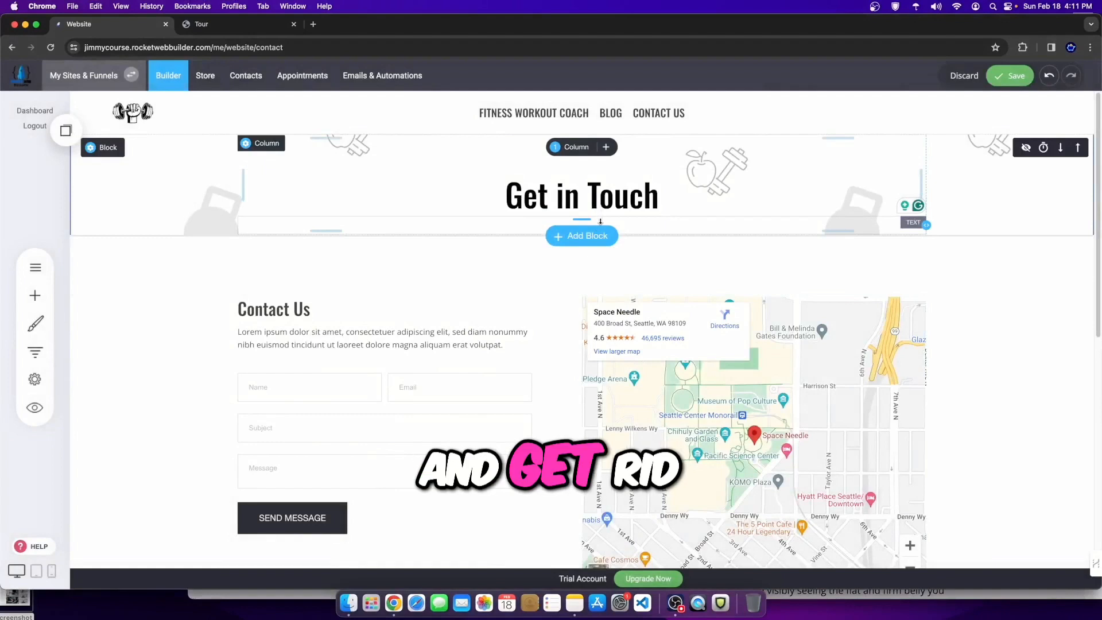
left_click(582, 236)
left_click(766, 225)
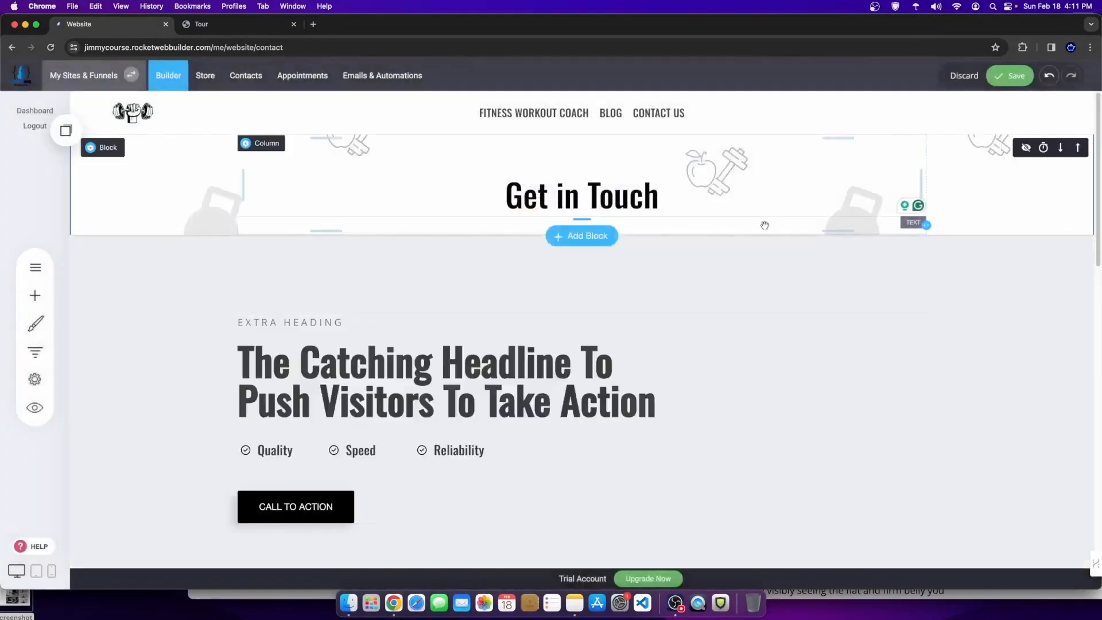
Step: Delete the new banner's widget and then the whole Catching Headline banner block
left_click(337, 201)
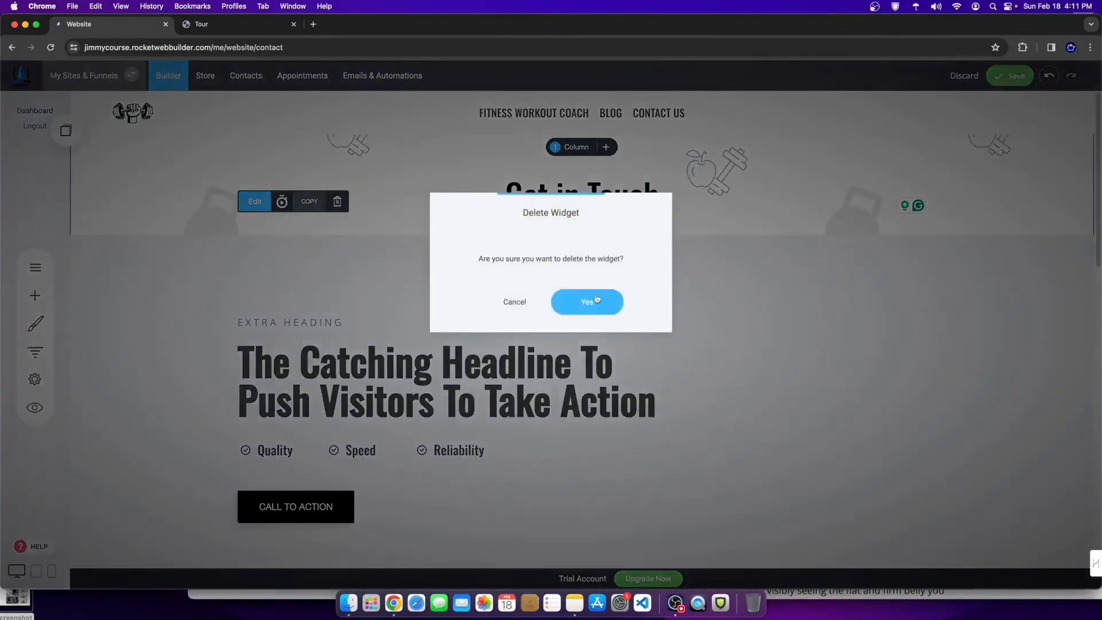
left_click(580, 300)
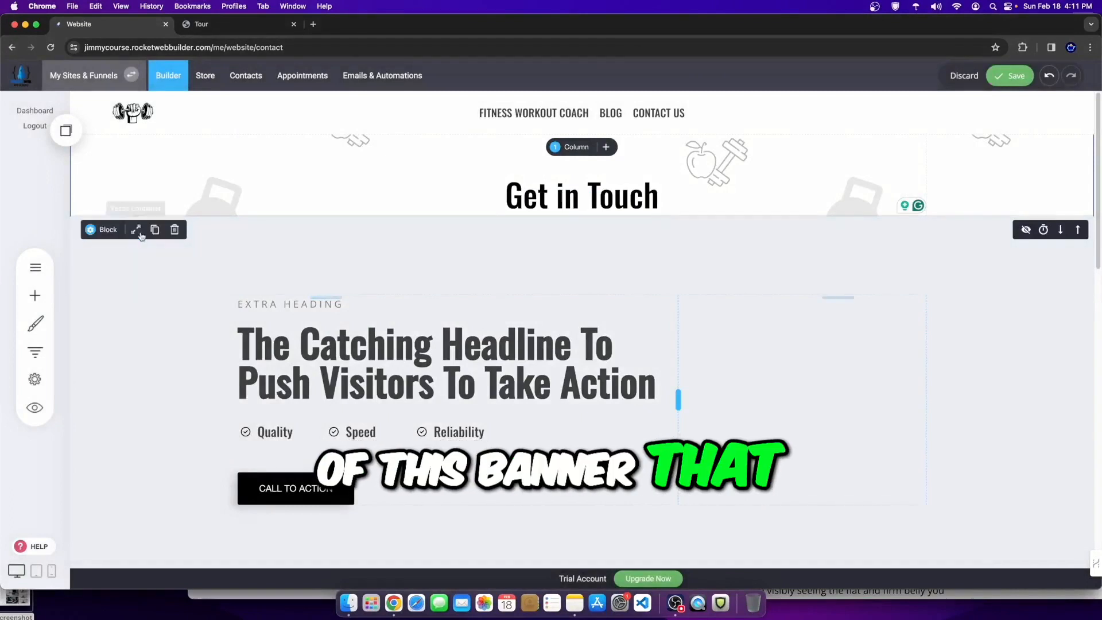
left_click(174, 229)
left_click(583, 301)
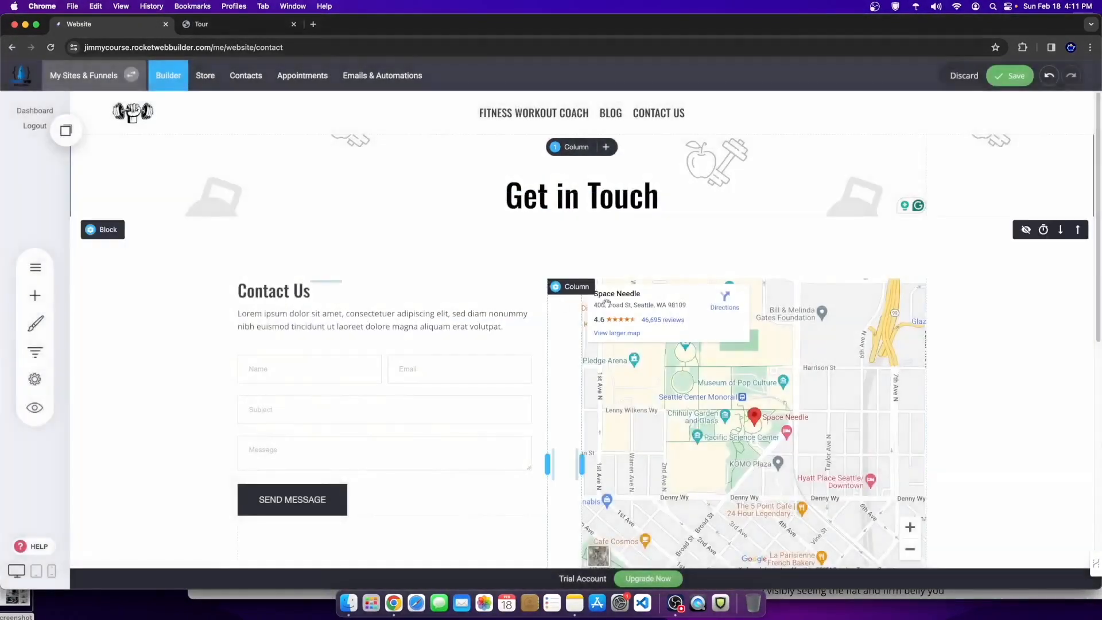
Step: Check the map's Location setting and save the Contact page
scroll(694, 376, "down", 2)
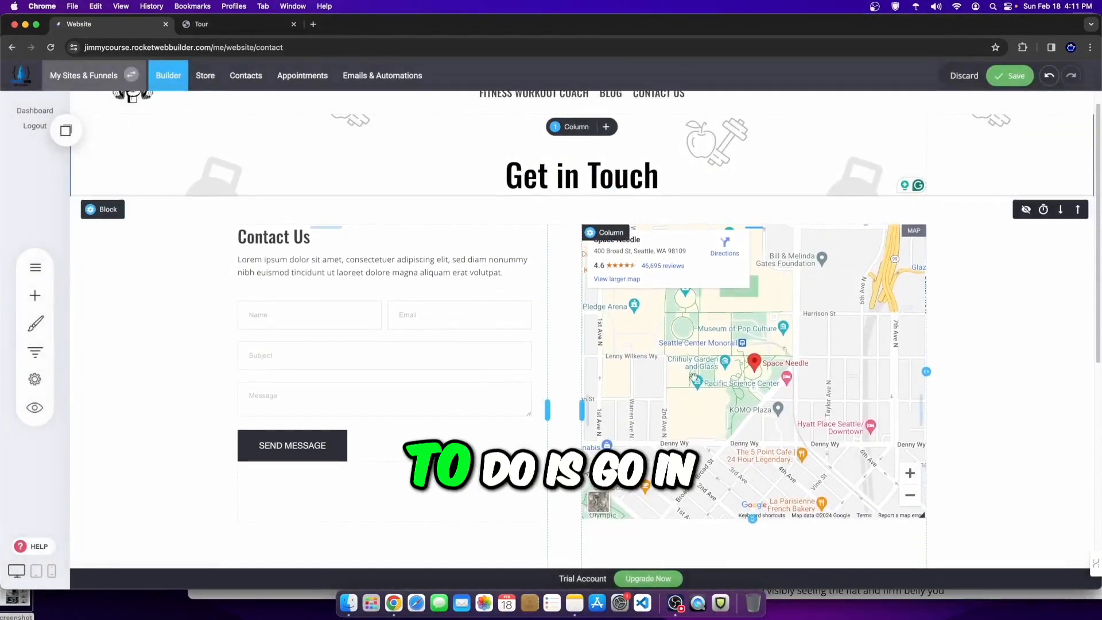
left_click(599, 210)
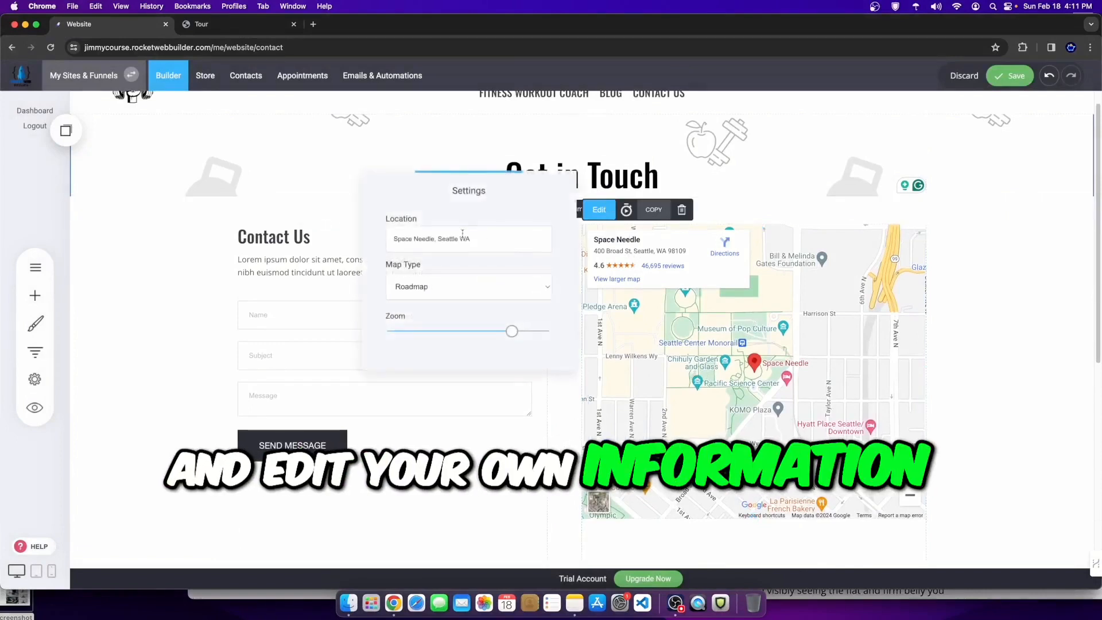
triple_click(488, 237)
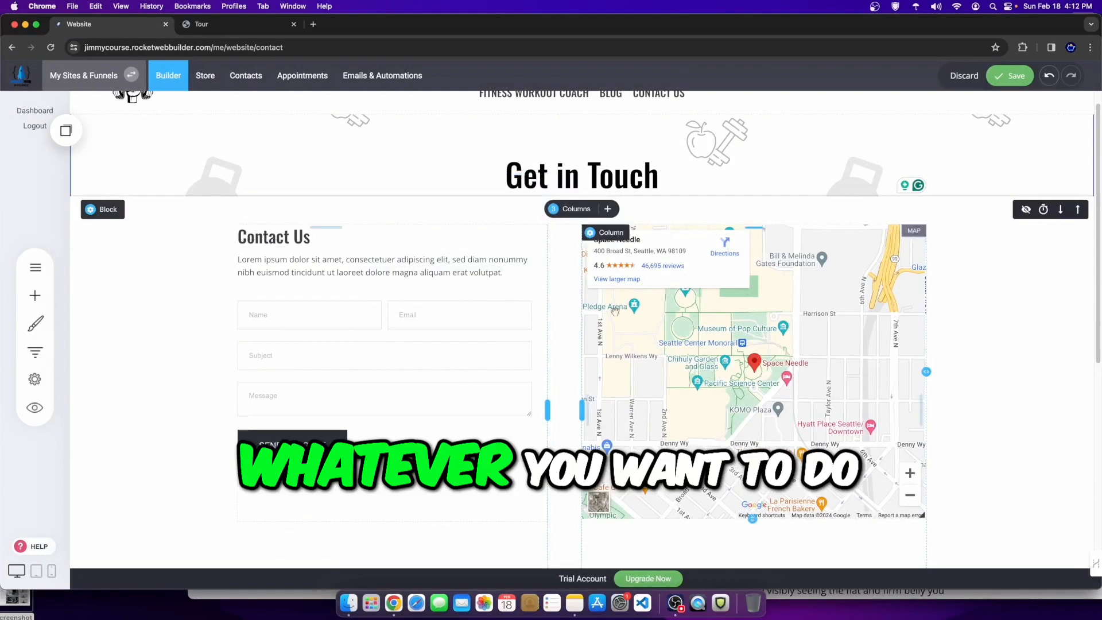
left_click(1005, 76)
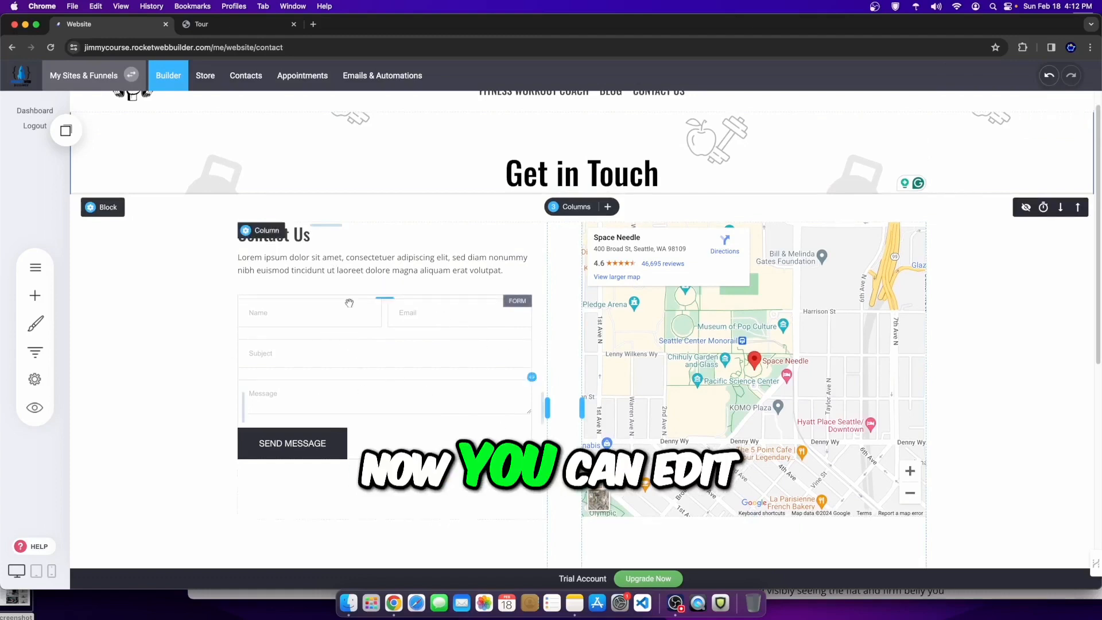
Step: Review the contact form's fields and add-field choices without adding any, then open its Form Settings
left_click(315, 329)
left_click(266, 280)
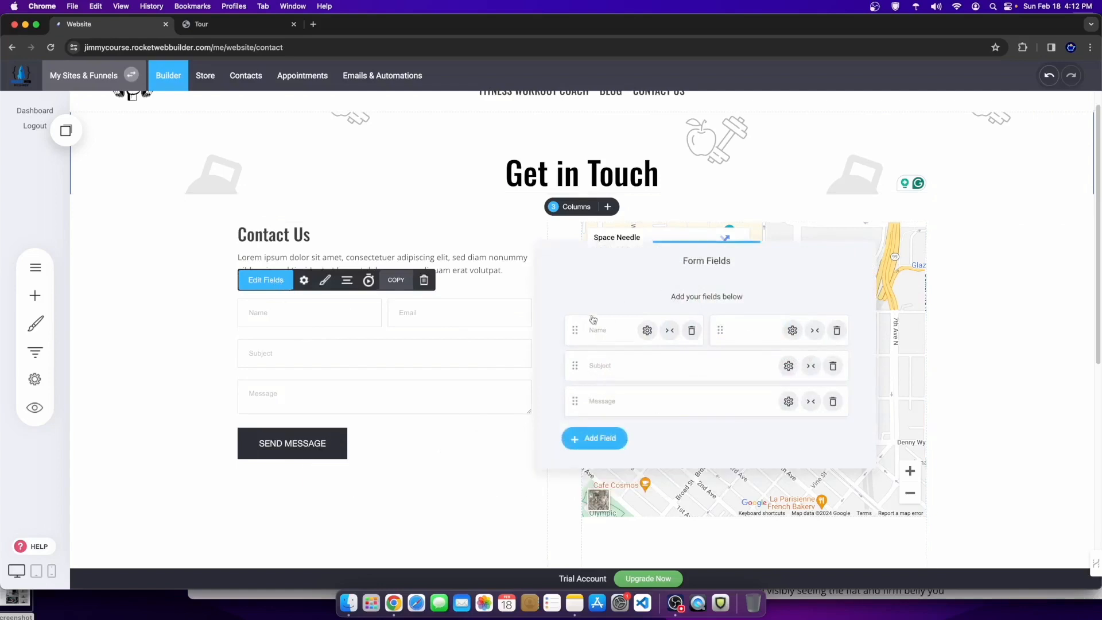
left_click(372, 358)
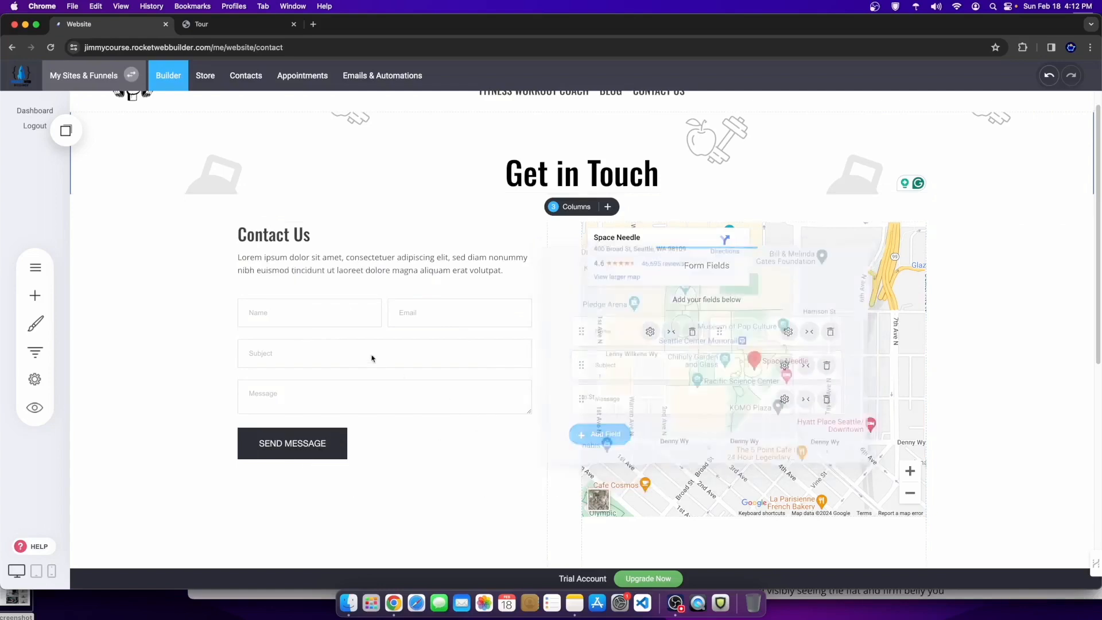
left_click(288, 322)
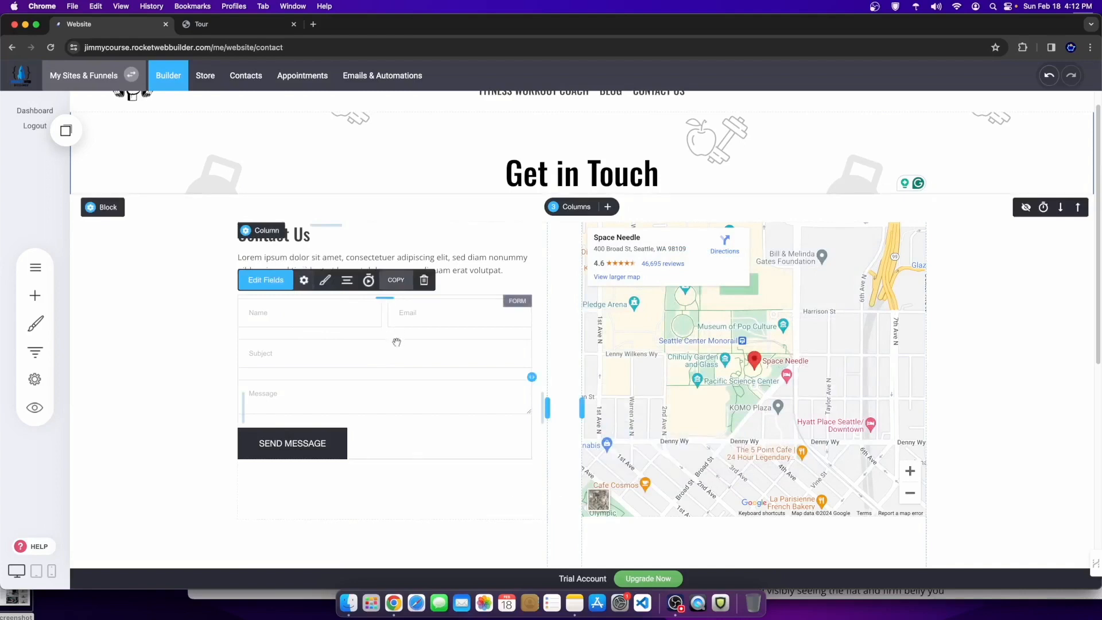
left_click(272, 283)
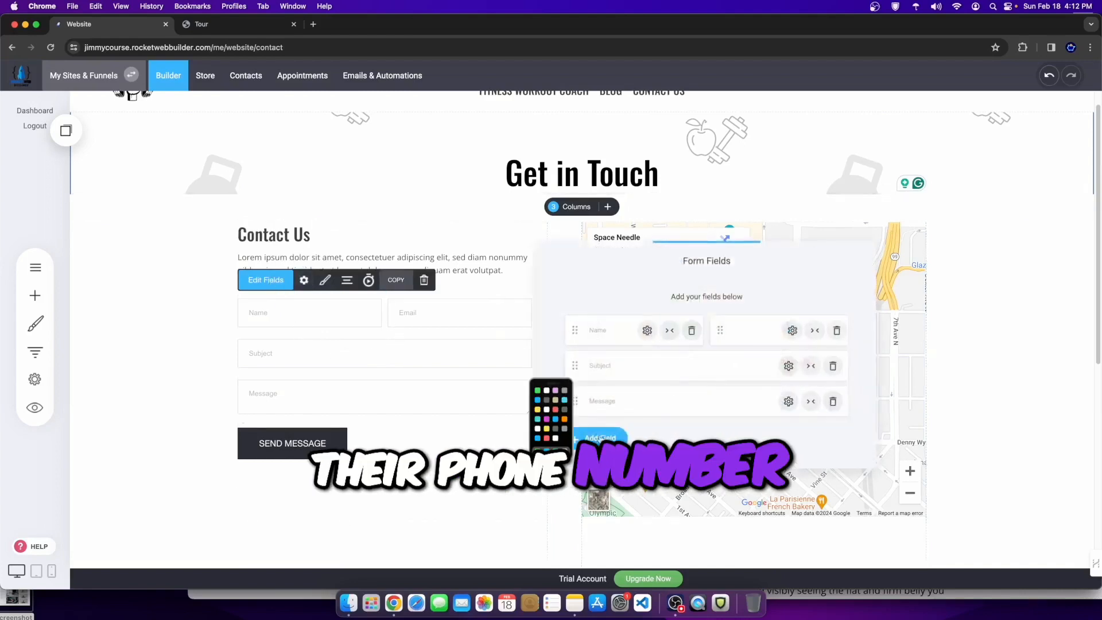
left_click(591, 443)
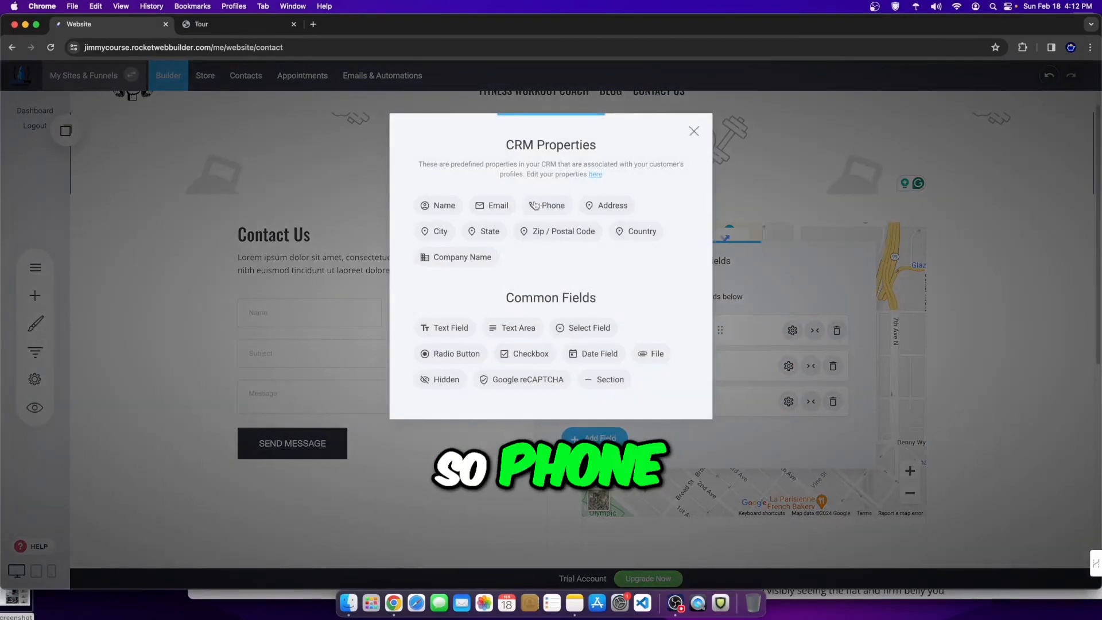
left_click(694, 131)
left_click(369, 329)
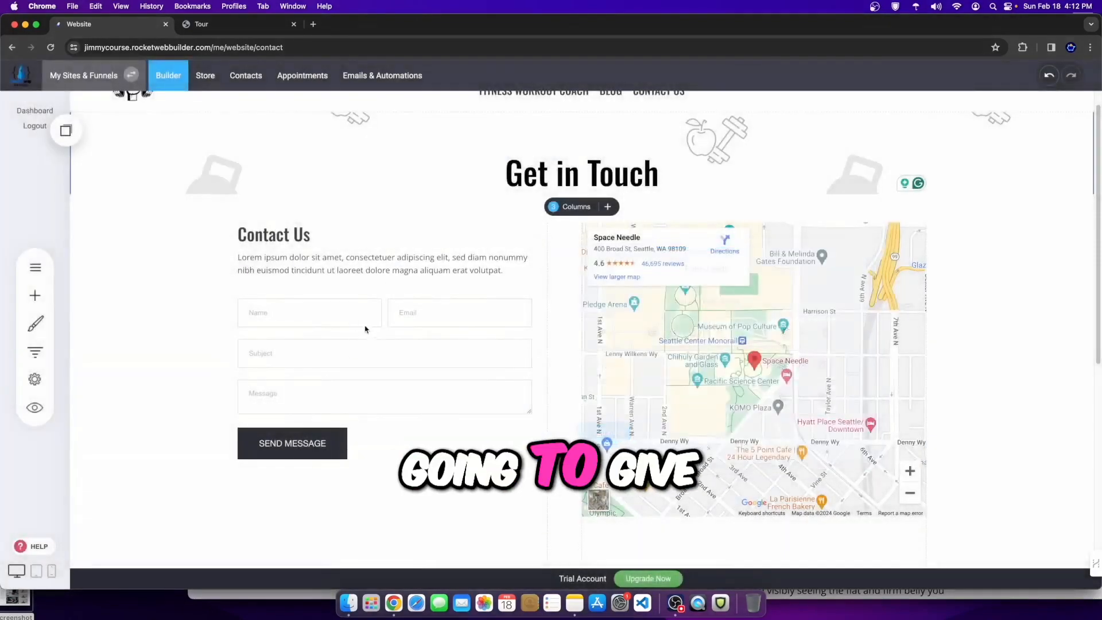
left_click(356, 313)
left_click(304, 280)
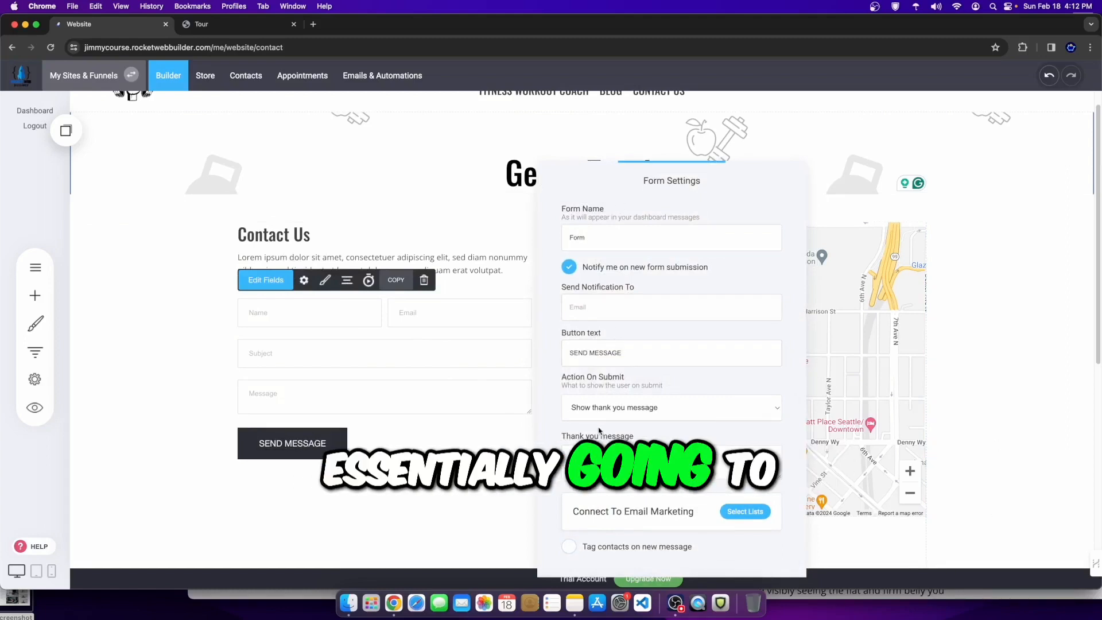
Step: Enter your email address in Send Notification To and turn on Notify me for new submissions
left_click(616, 304)
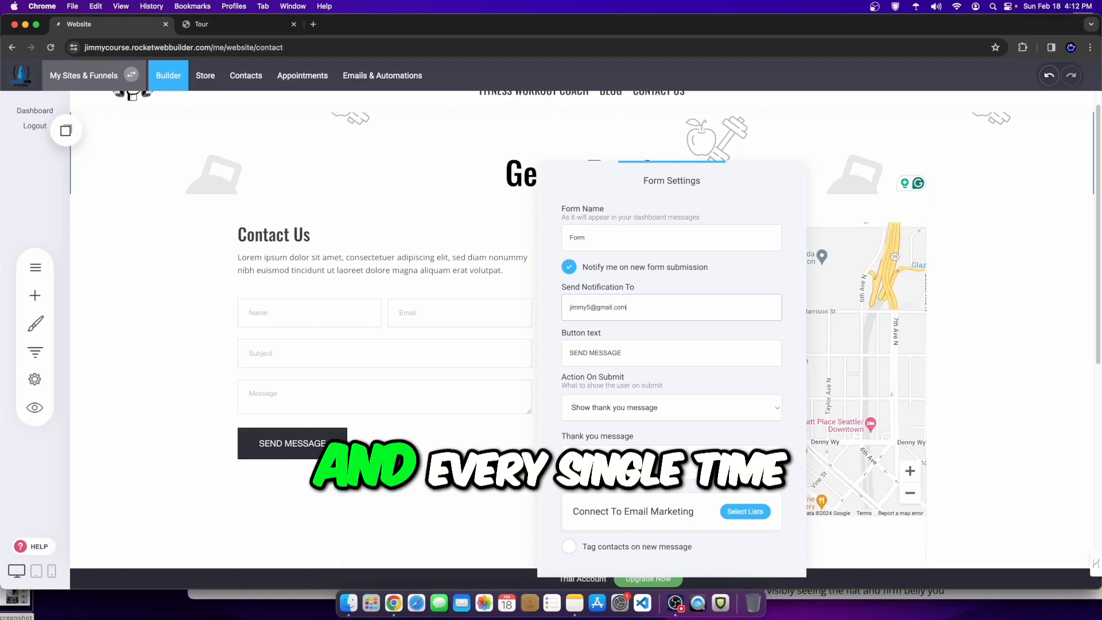
left_click_drag(626, 307, 526, 312)
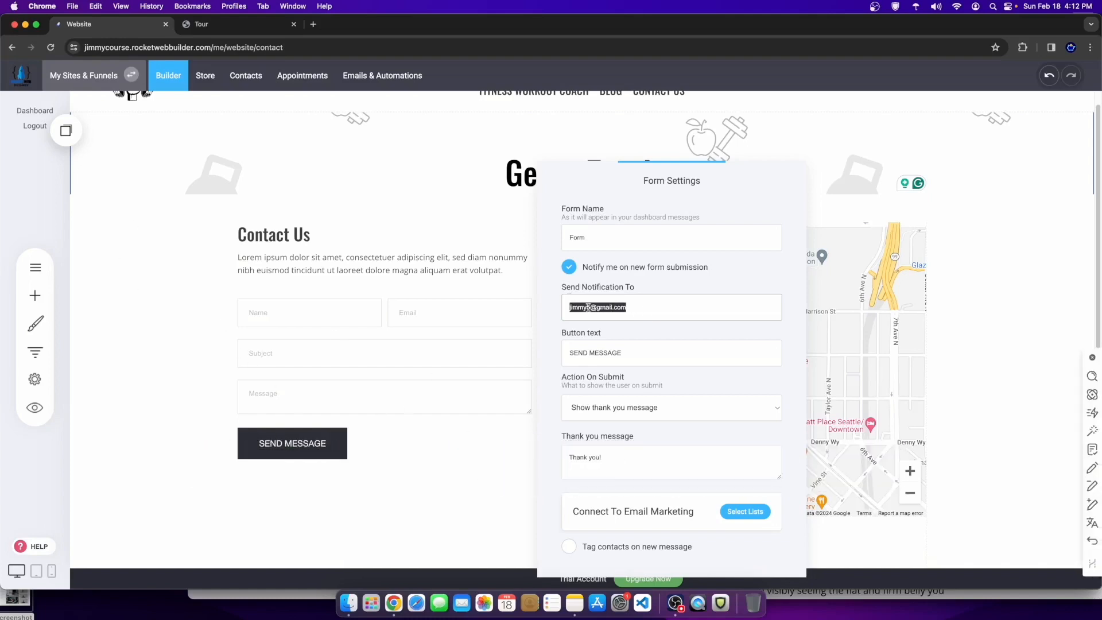
left_click(570, 271)
Step: Close the form settings, save the Contact page, and go to the Contacts area
left_click(492, 377)
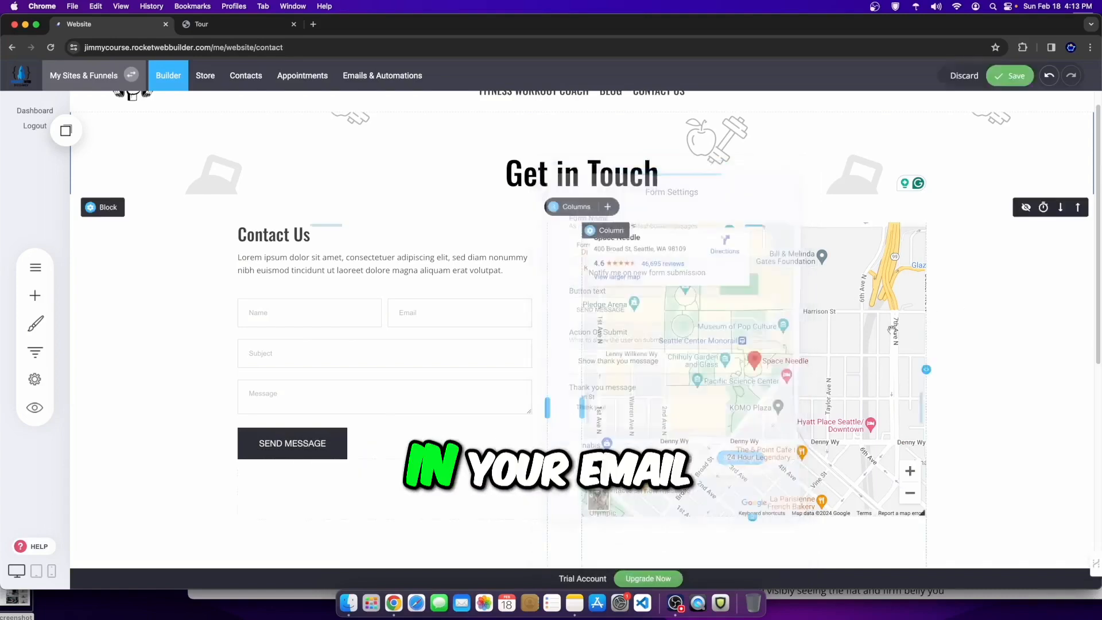
left_click(1012, 82)
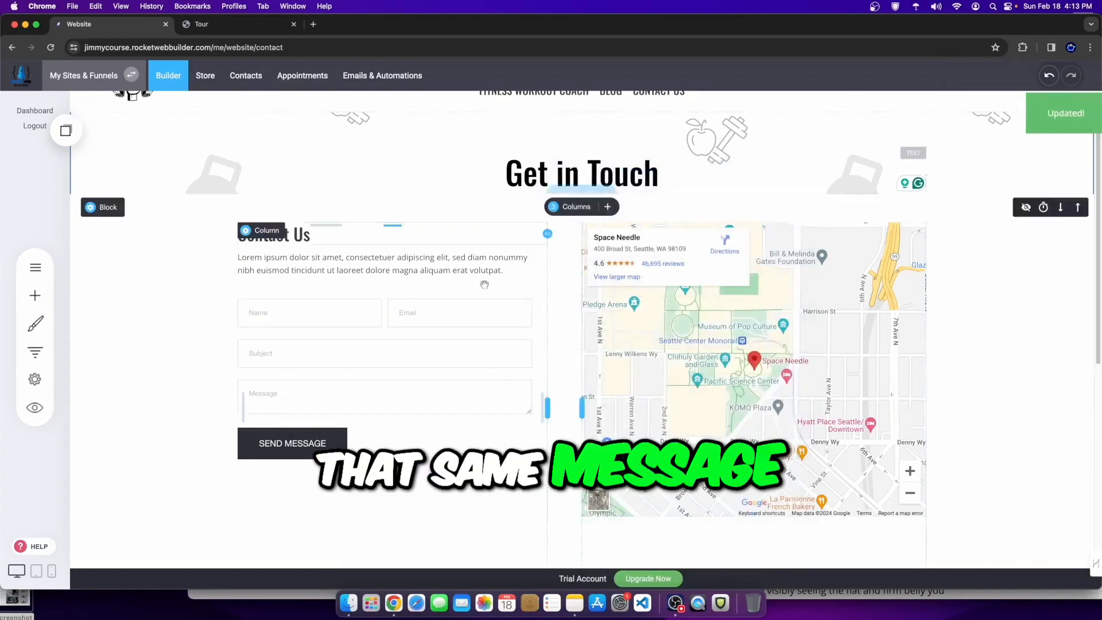
left_click(242, 80)
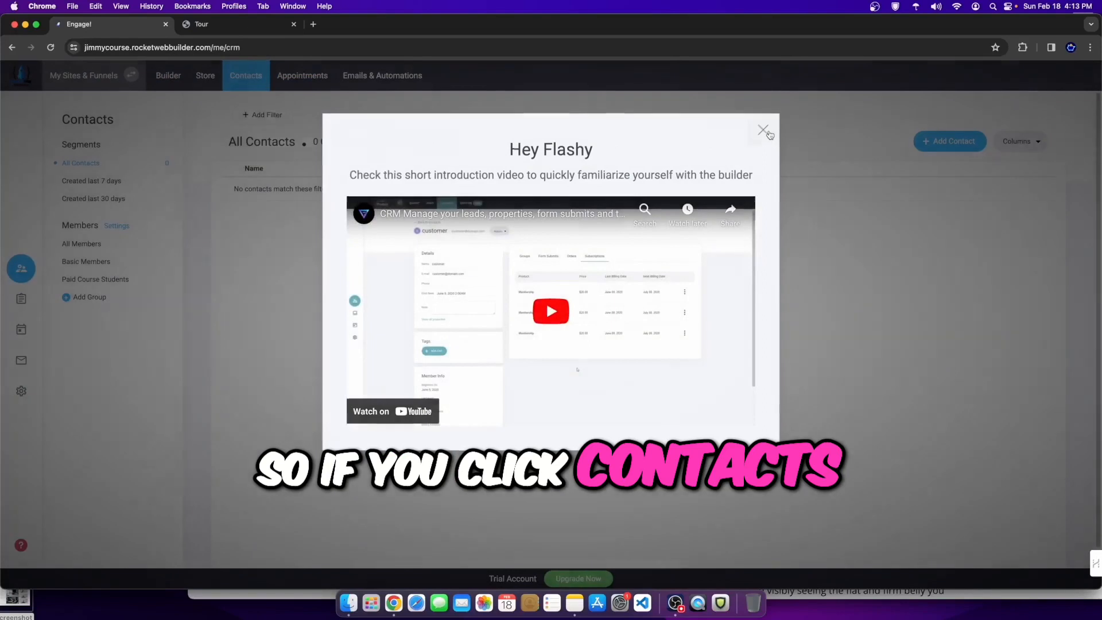
Step: Back in the editor, preview the website and open its Contact Us page
left_click(764, 129)
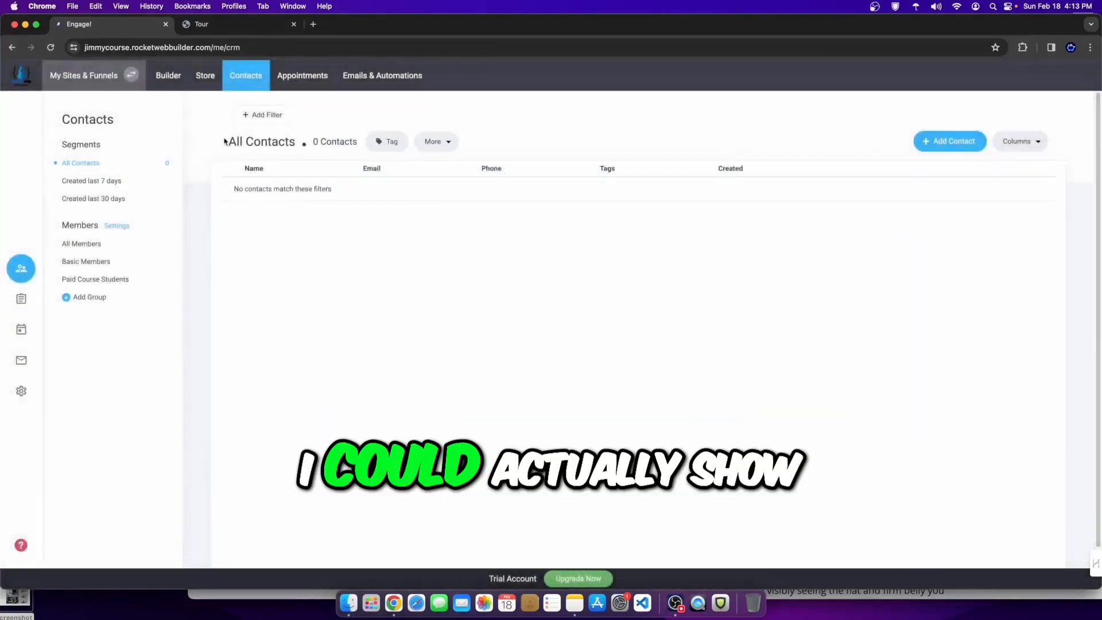
left_click(168, 75)
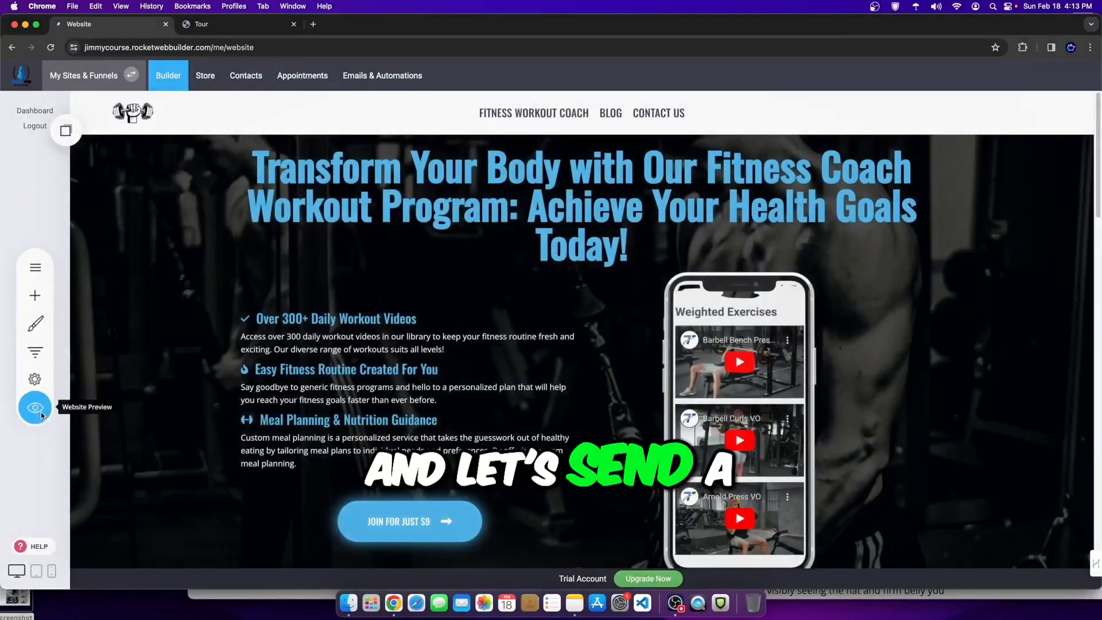
left_click(35, 407)
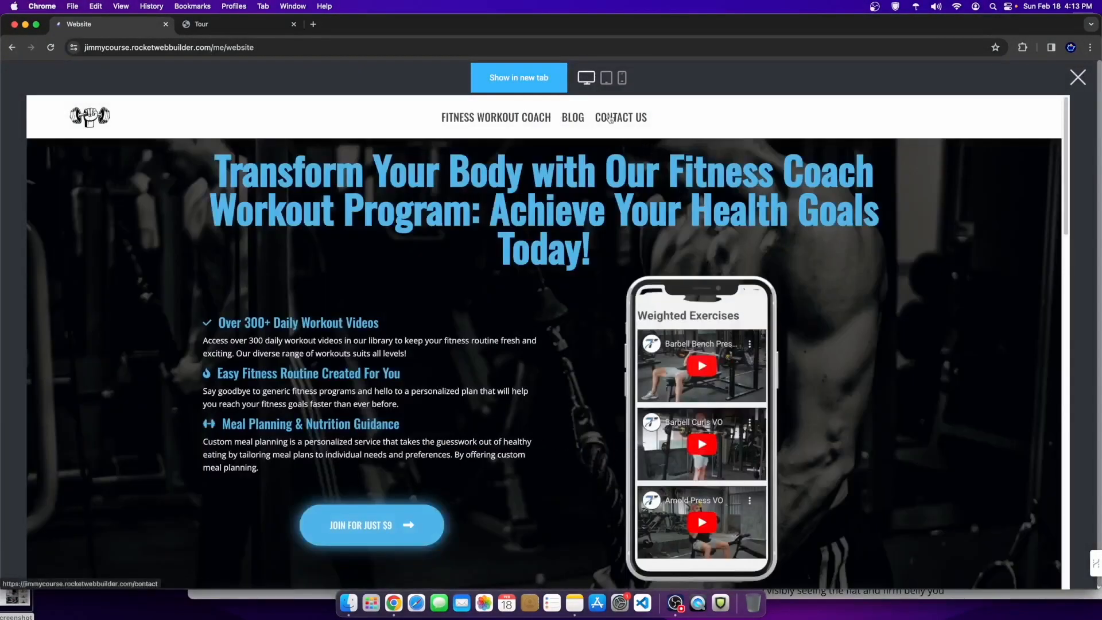
left_click(612, 119)
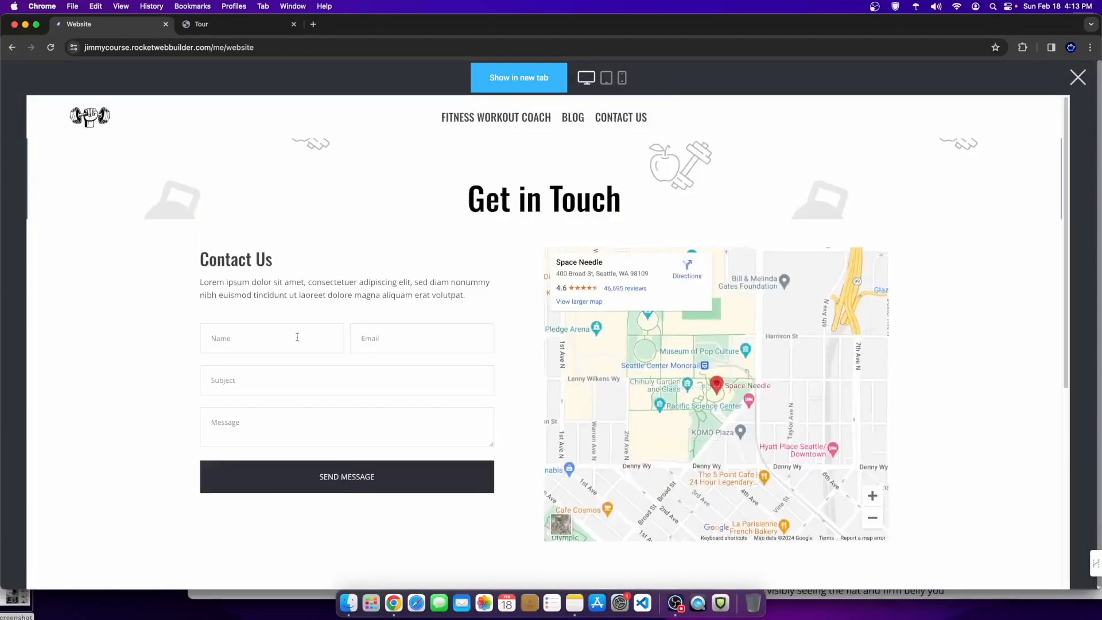
Step: Send a test message with a test email and subject 'asfwef', then close the preview
left_click(379, 342)
type("sdf")
left_click(311, 382)
type("asfwefwef")
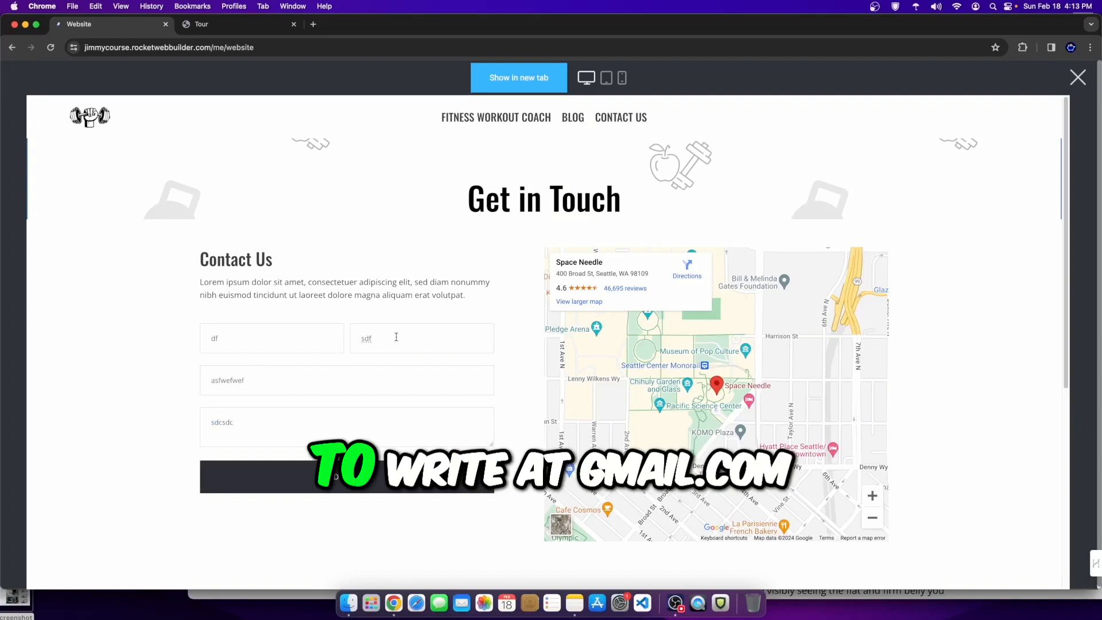
left_click(396, 337)
type("@gmail.")
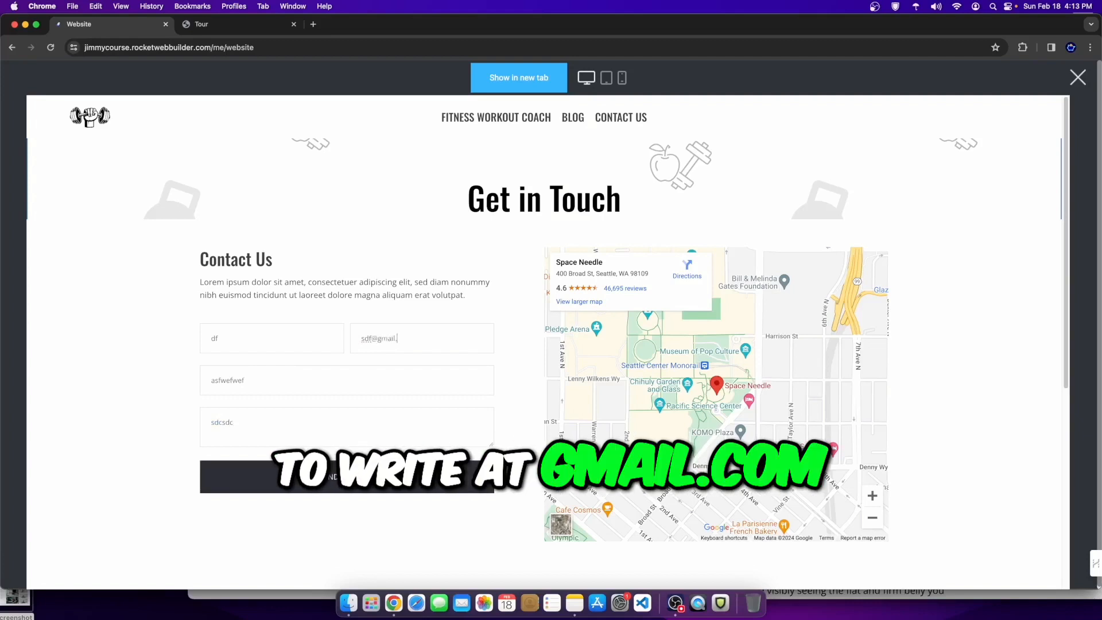
type("com")
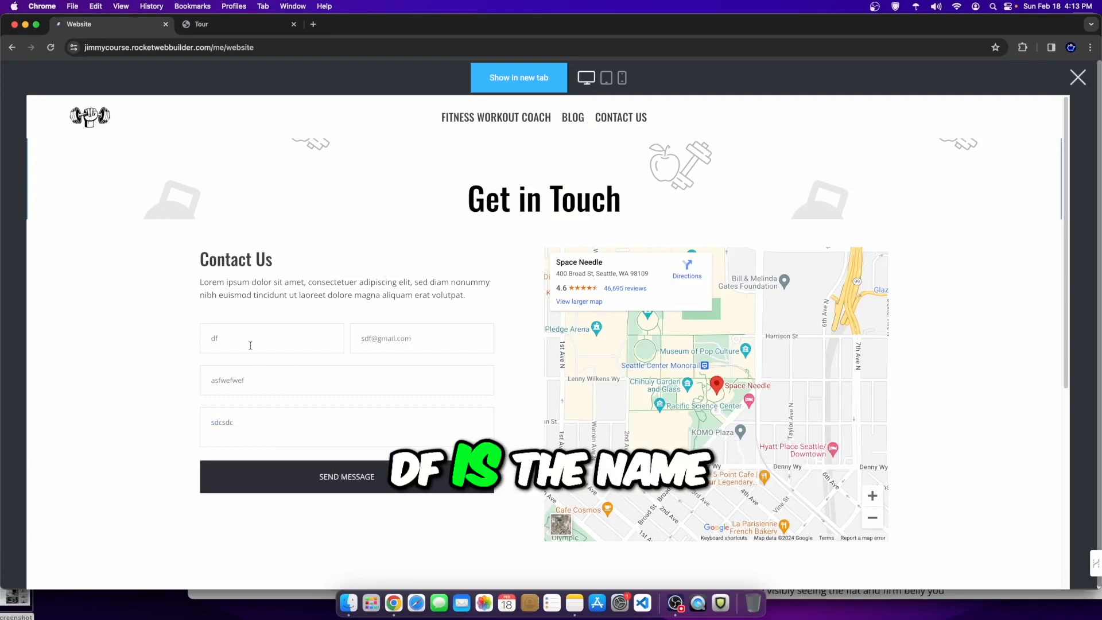
left_click_drag(257, 381, 150, 385)
left_click_drag(237, 422, 201, 427)
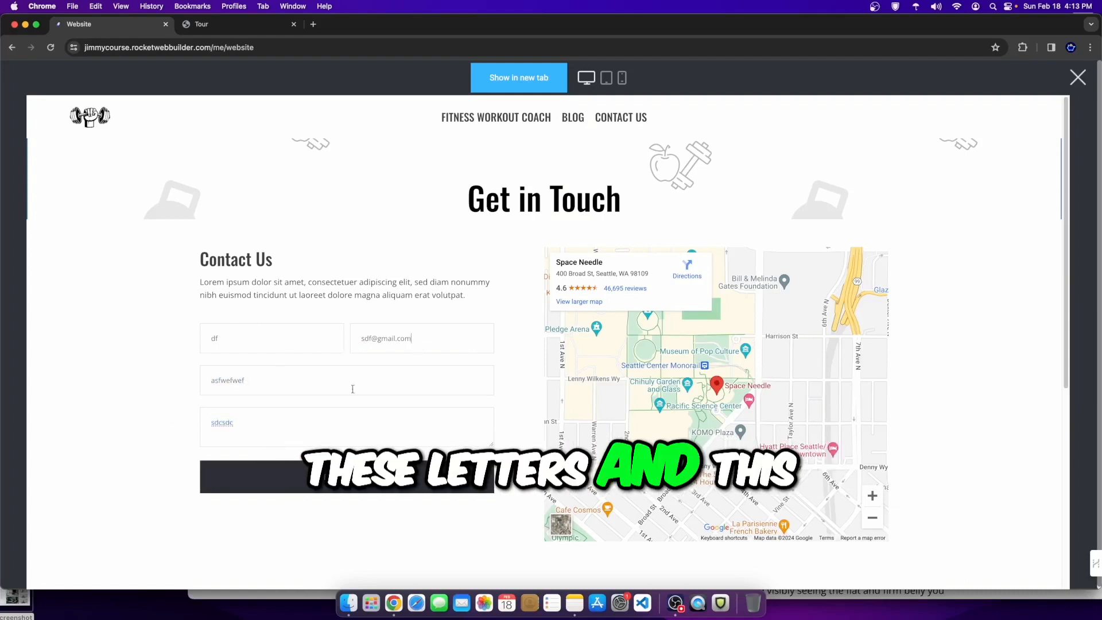
left_click(235, 476)
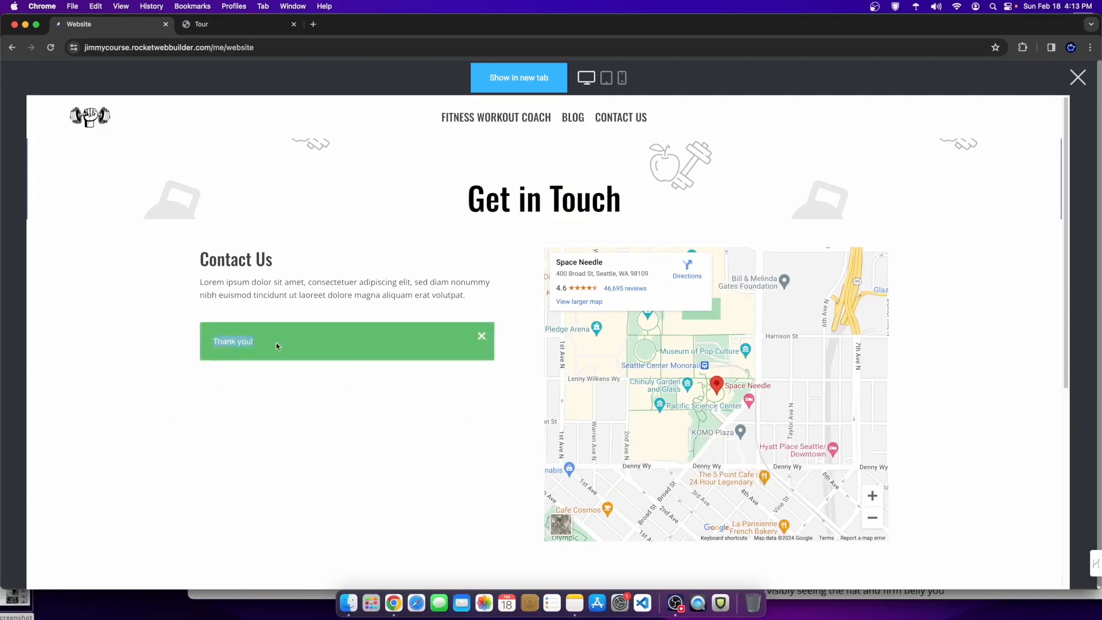
left_click(1078, 77)
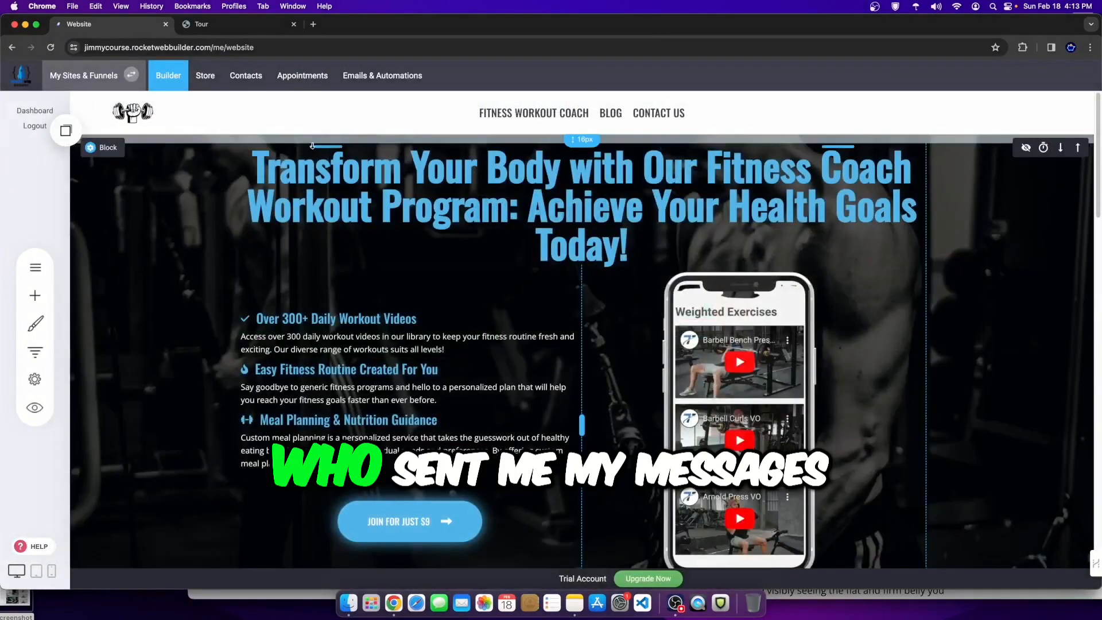
Step: Open Contacts and find the test submission's name, email and subject under Form Submits messages
left_click(238, 81)
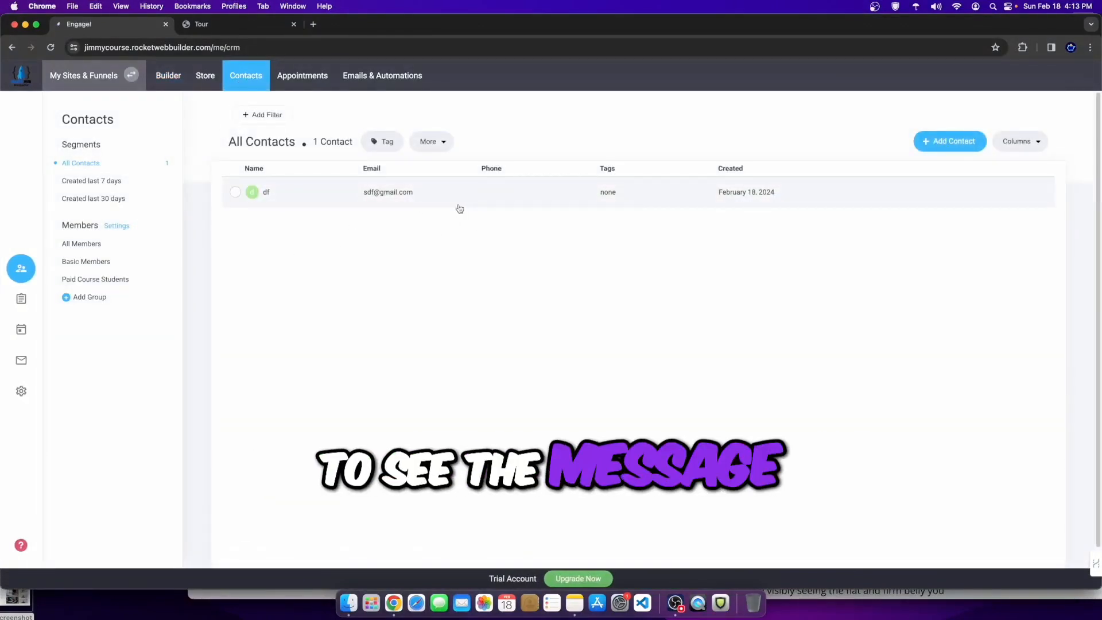
left_click(26, 304)
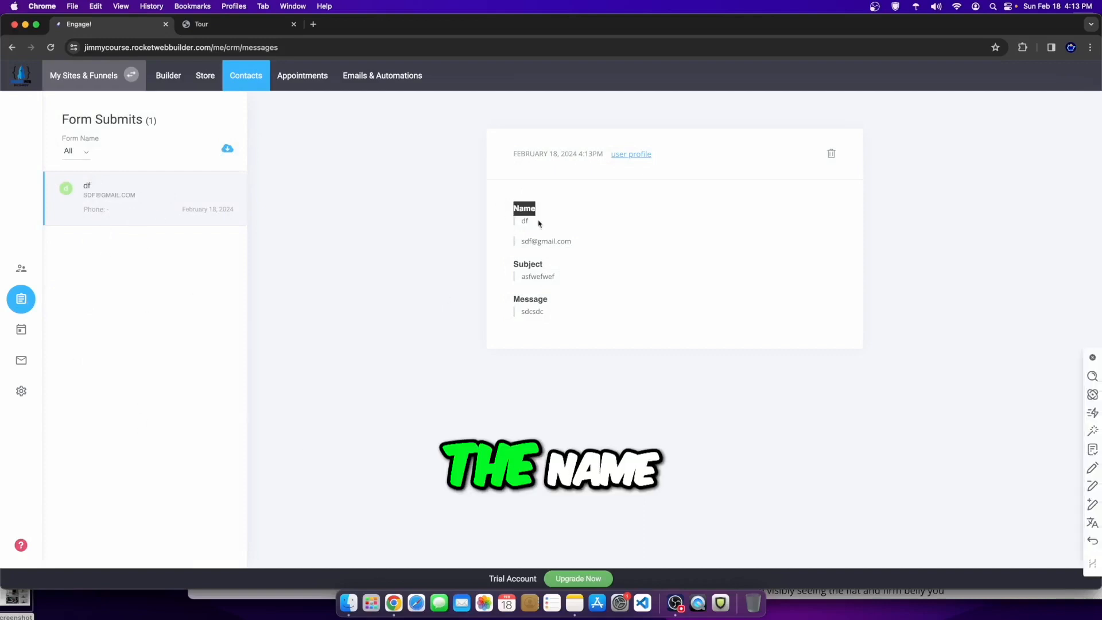
left_click_drag(506, 275, 572, 283)
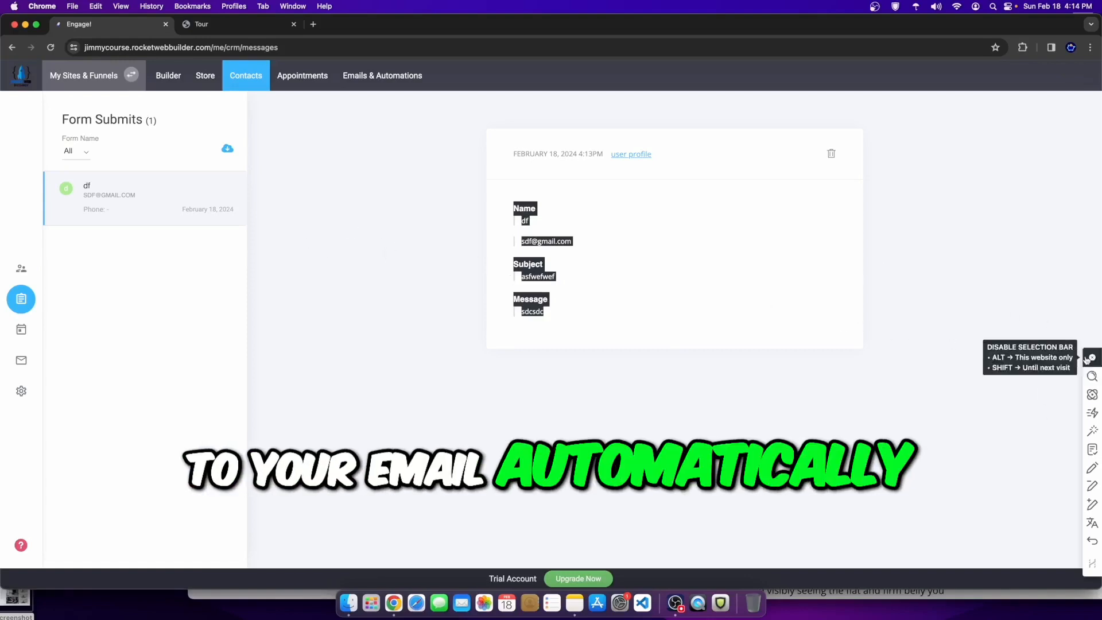
left_click(281, 205)
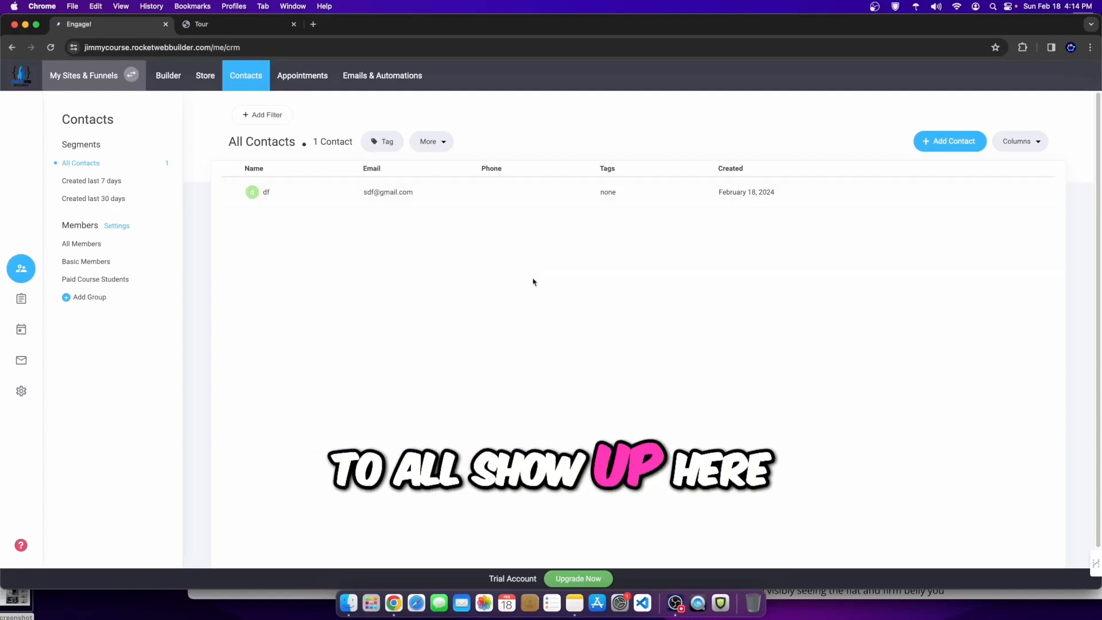
Step: Return to the editor and open the CONTACT page from the Pages list
left_click(168, 75)
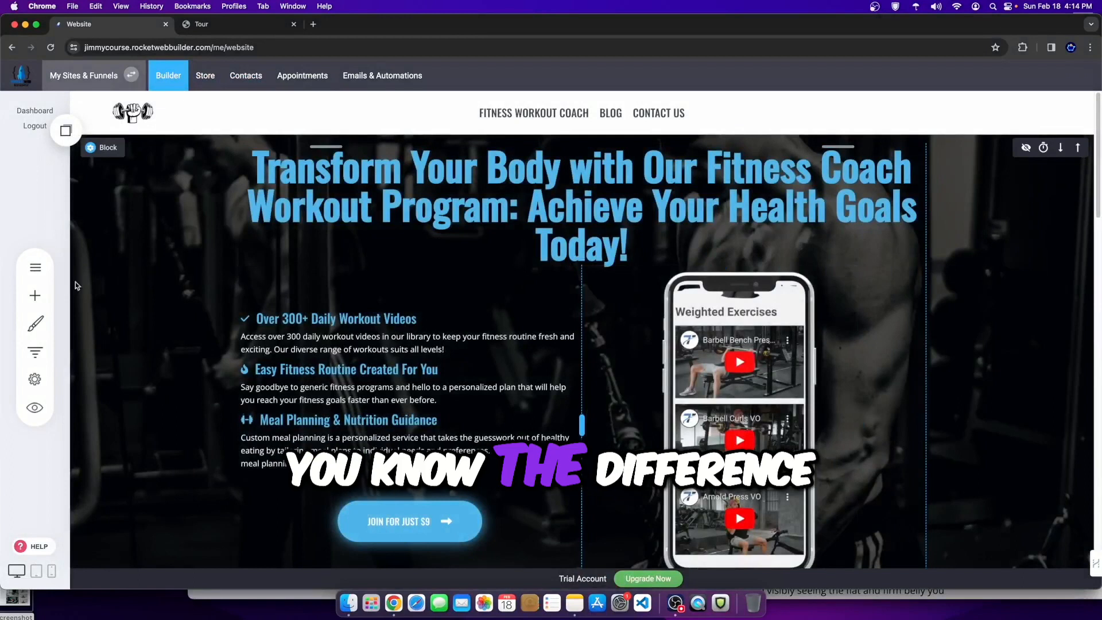
left_click(29, 265)
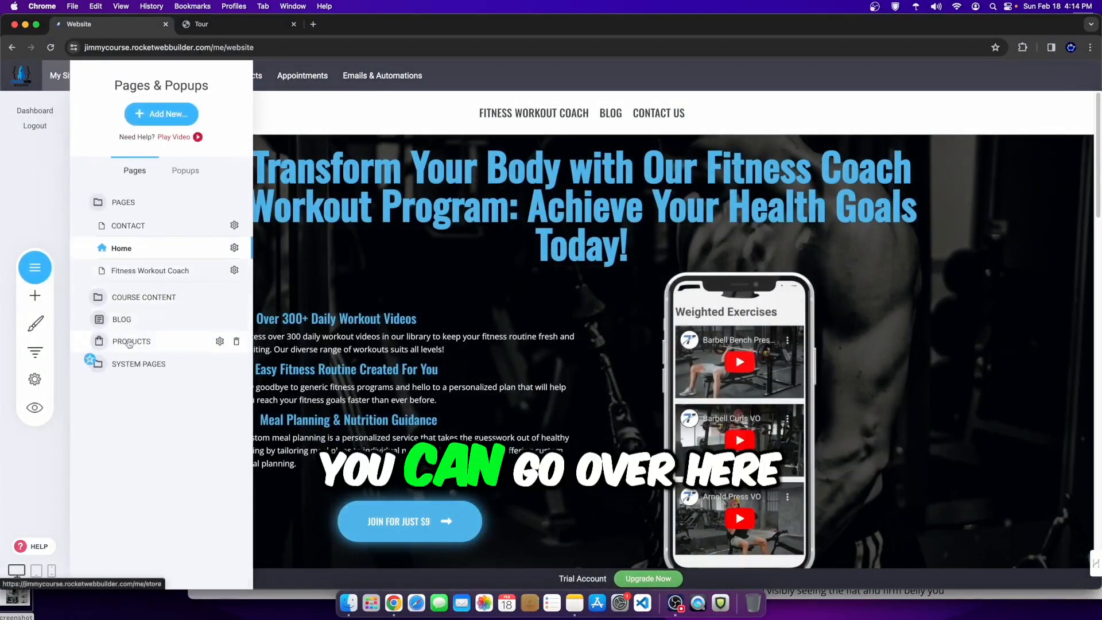
left_click(128, 226)
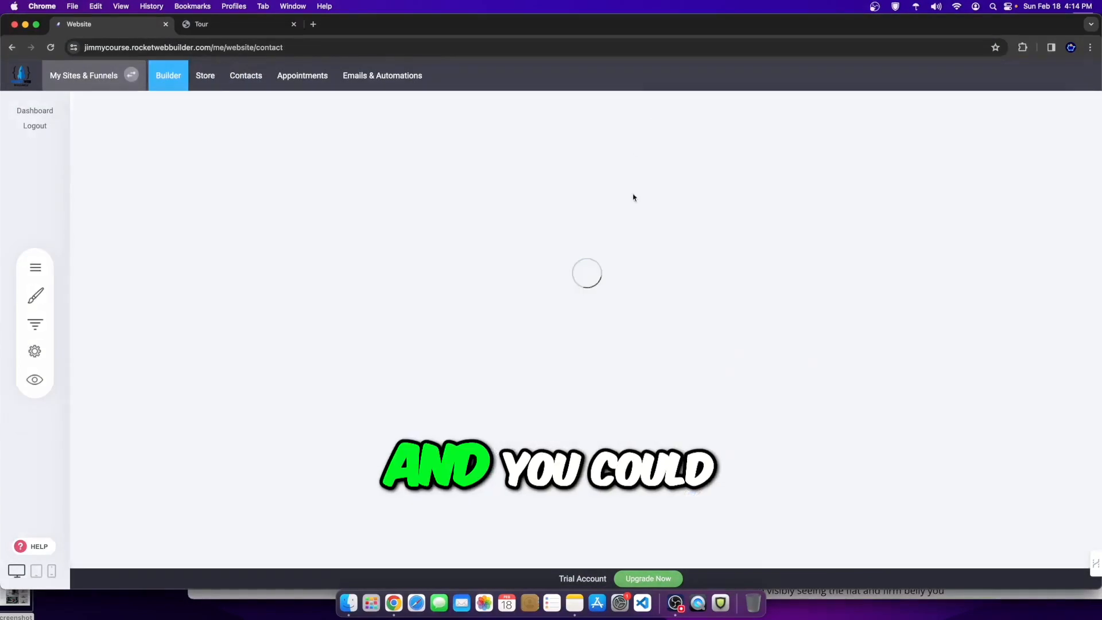
Step: Have the contact form tag contacts on new messages with 'Inq.', save, and preview the page
mouse_move(382, 326)
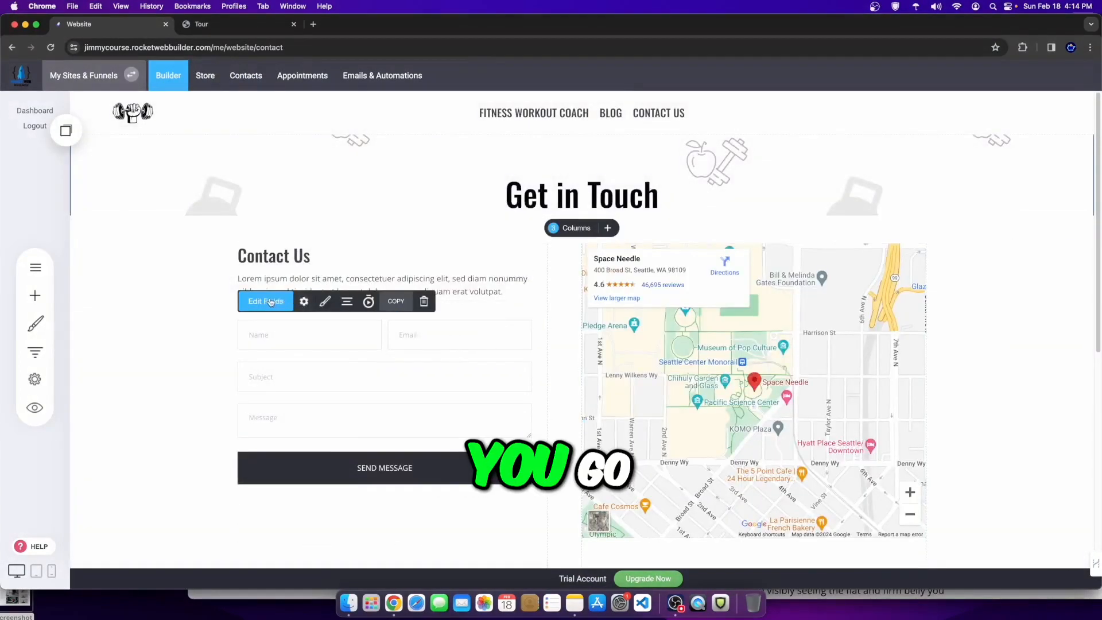
left_click(306, 305)
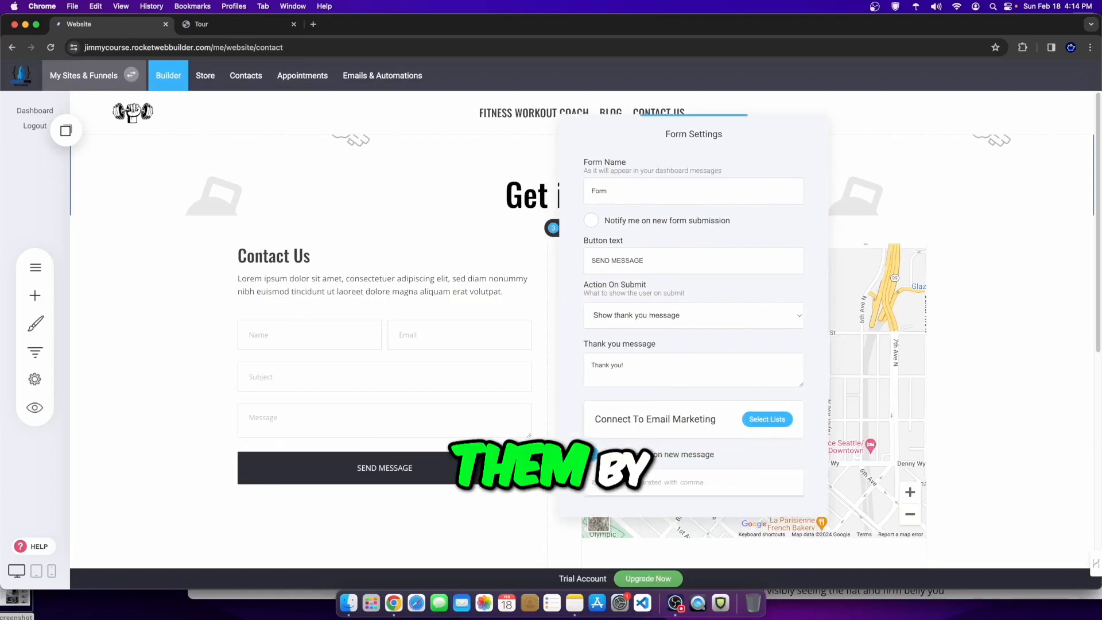
type("In")
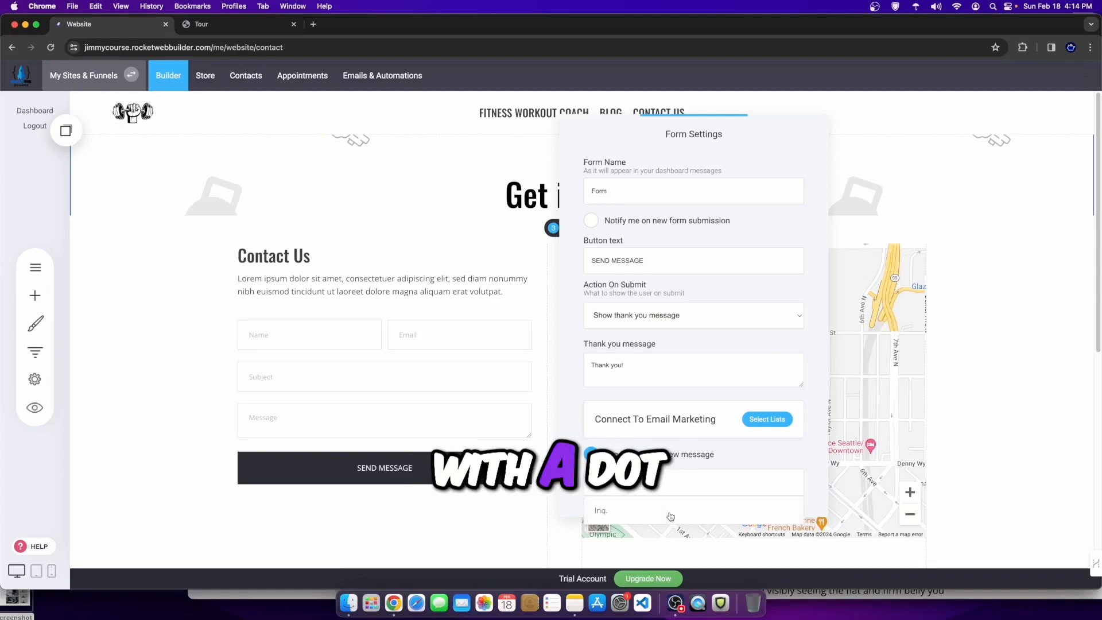
left_click(953, 470)
left_click(1010, 76)
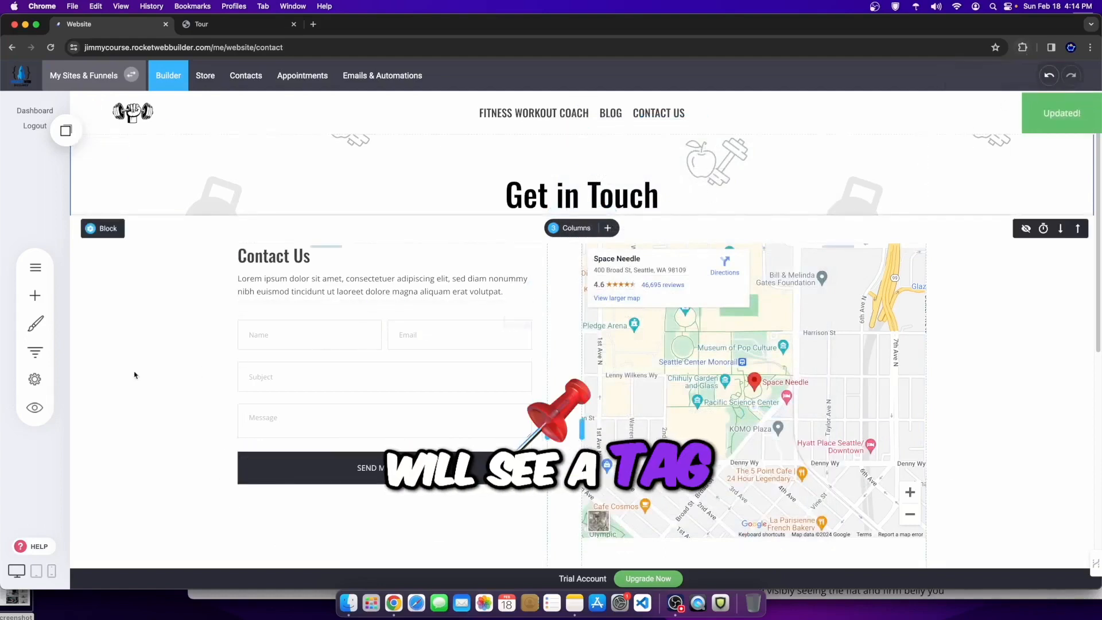
left_click(36, 417)
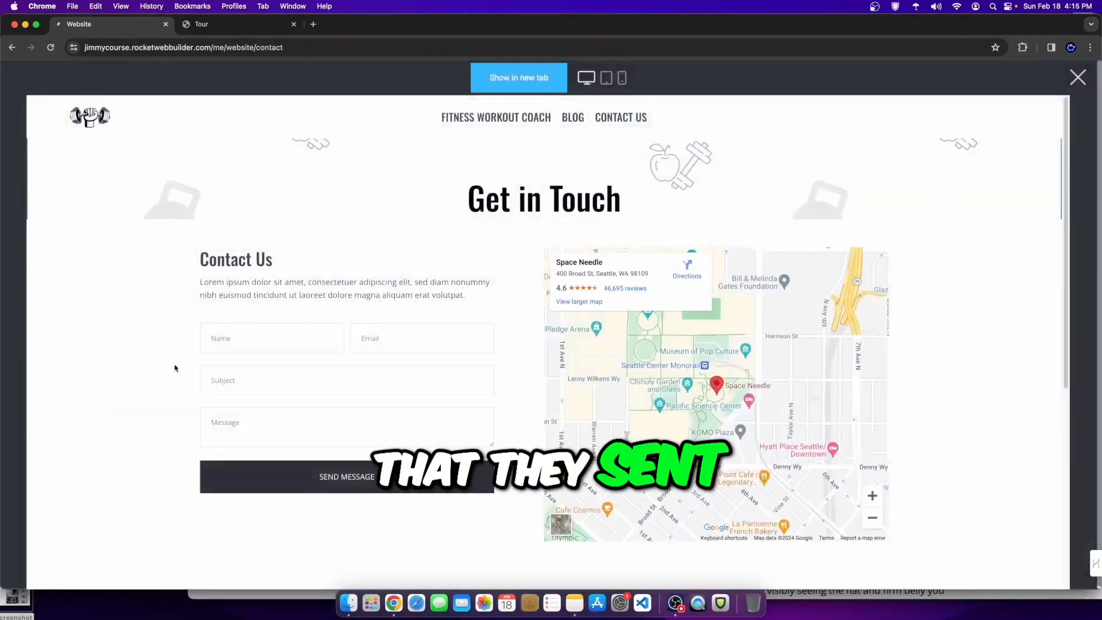